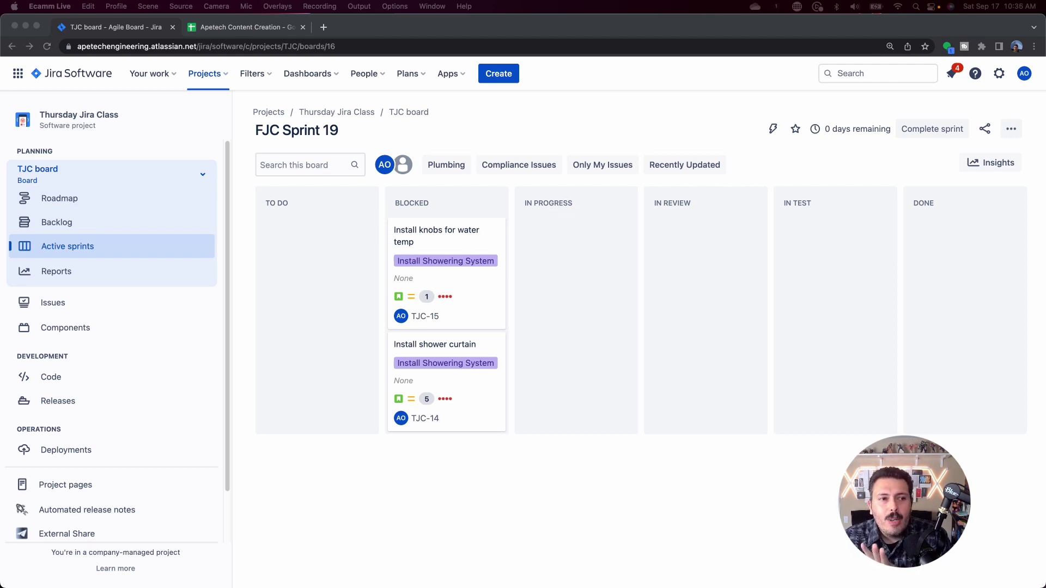
- Open Thursday Jira Class's Workflows settings and highlight the FJC scheme and workflow names
{"action": "scroll", "coordinate": [114, 338], "scroll_direction": "down", "scroll_amount": 2}
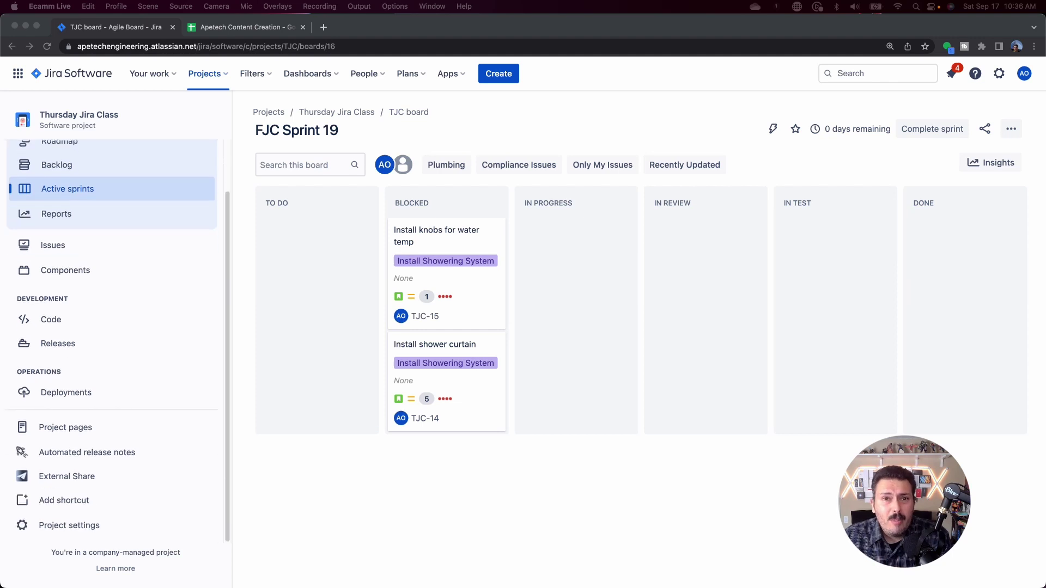
{"action": "left_click", "coordinate": [74, 528]}
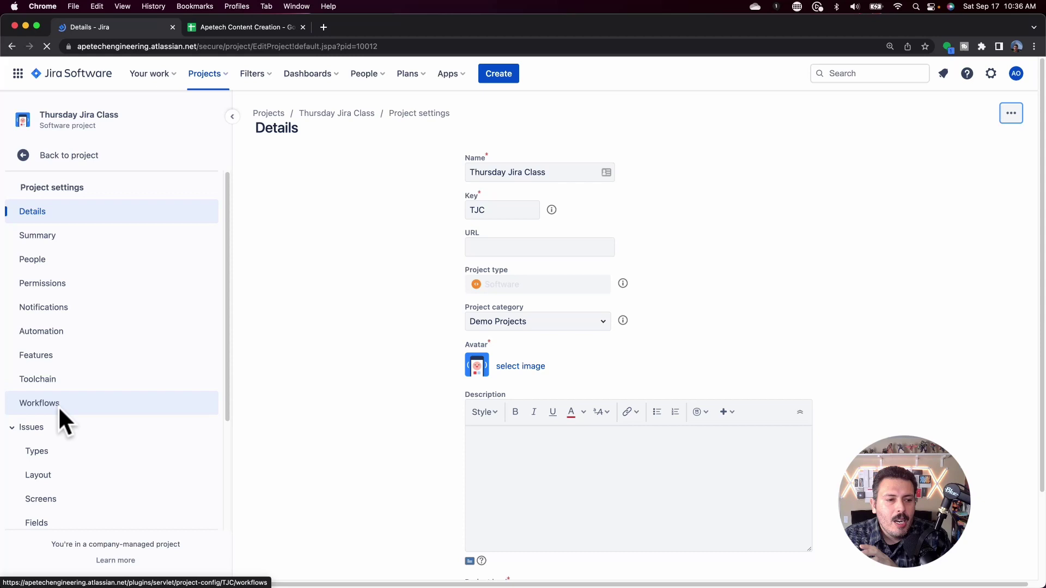
{"action": "left_click", "coordinate": [58, 413]}
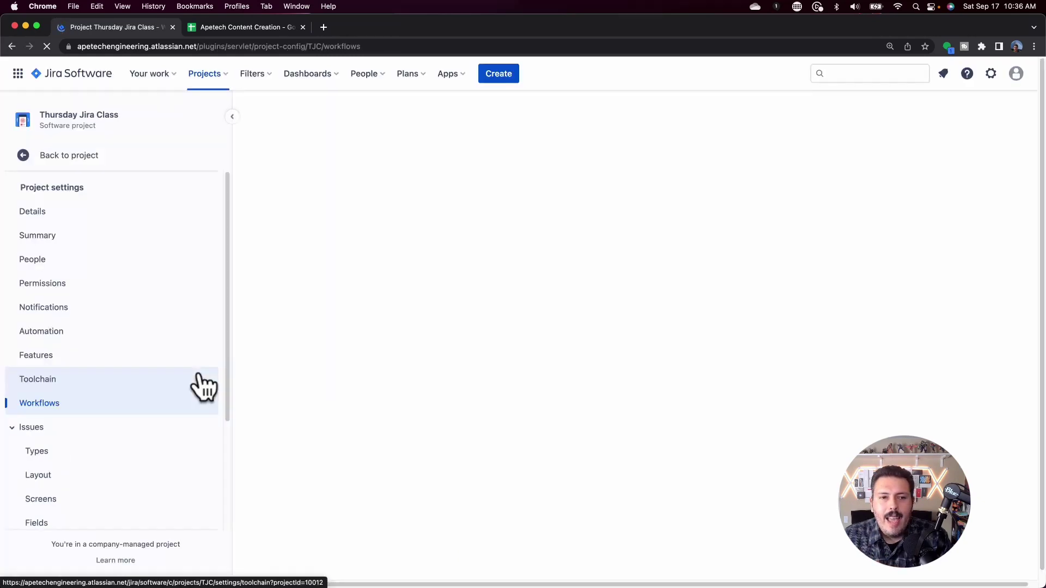
{"action": "left_click_drag", "start_coordinate": [254, 159], "coordinate": [489, 152]}
{"action": "left_click", "coordinate": [358, 148]}
{"action": "left_click_drag", "start_coordinate": [273, 310], "coordinate": [442, 307]}
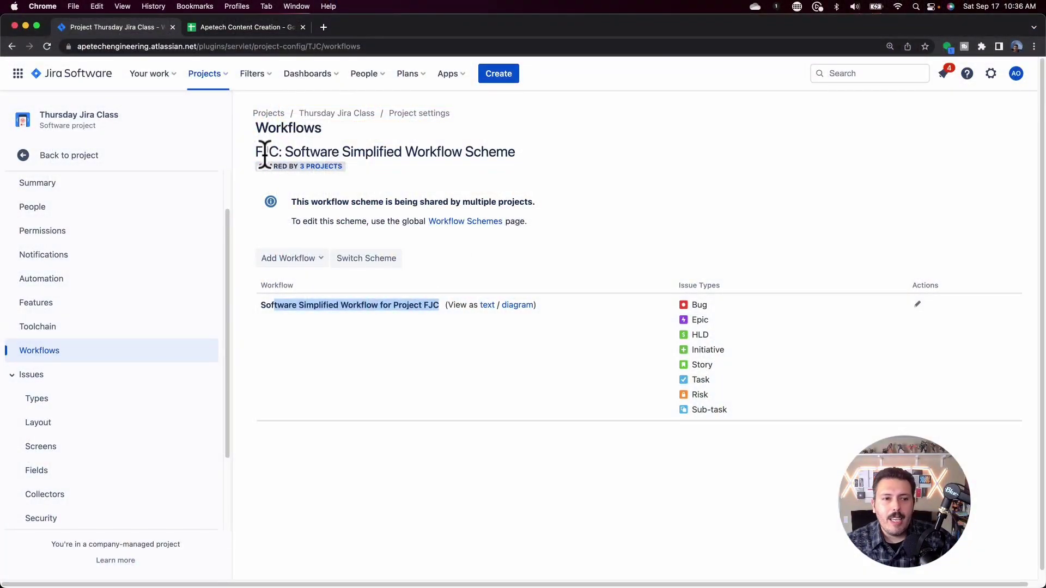
- Go to the Jira administration Issues settings to reach the global Workflows list
{"action": "left_click", "coordinate": [991, 75]}
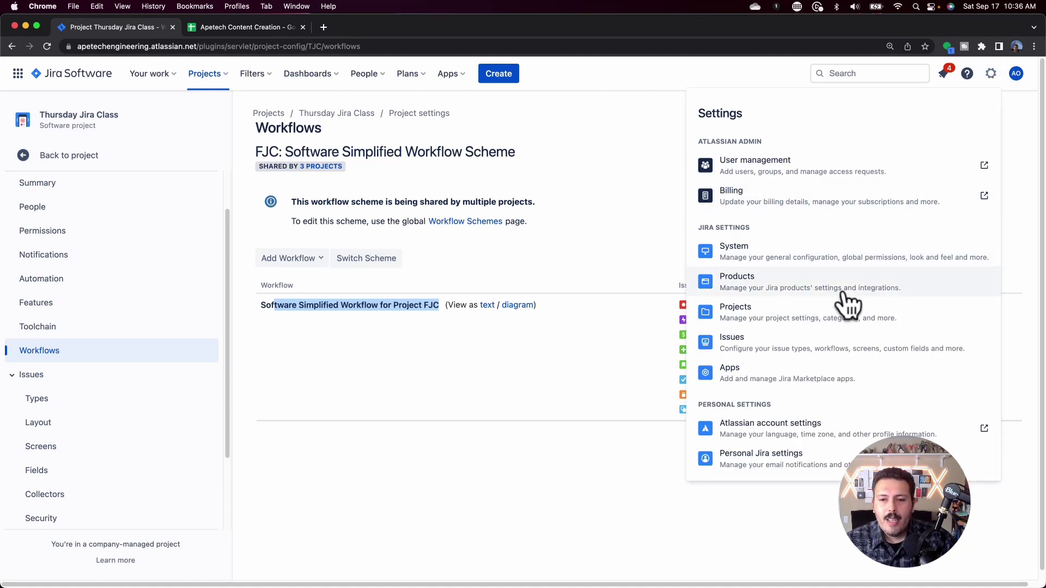
{"action": "left_click", "coordinate": [783, 349]}
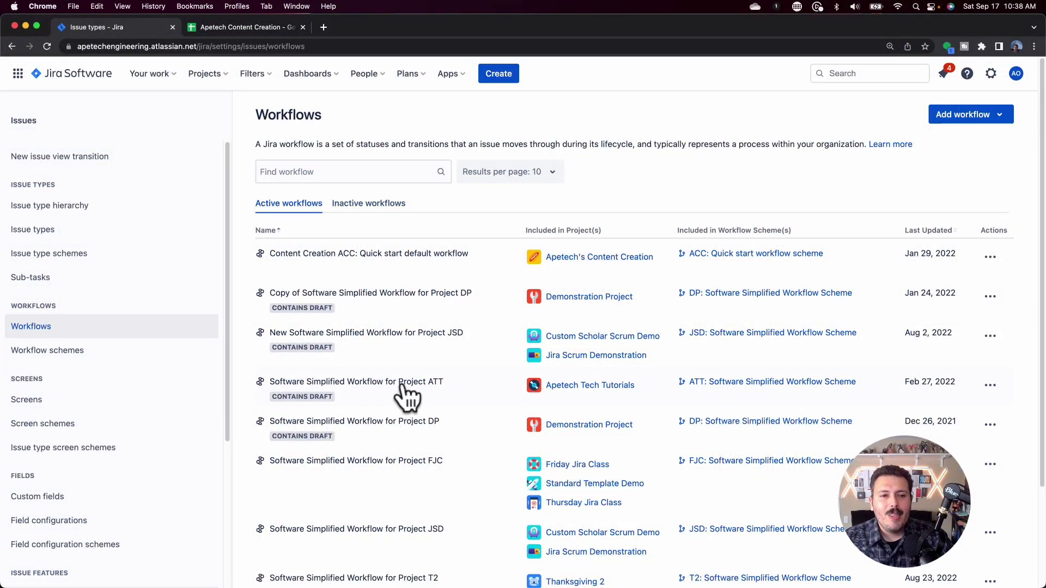
- Search workflows for fjc, copy the FJC workflow, and remove 'Copy of' from its name
{"action": "left_click", "coordinate": [298, 171]}
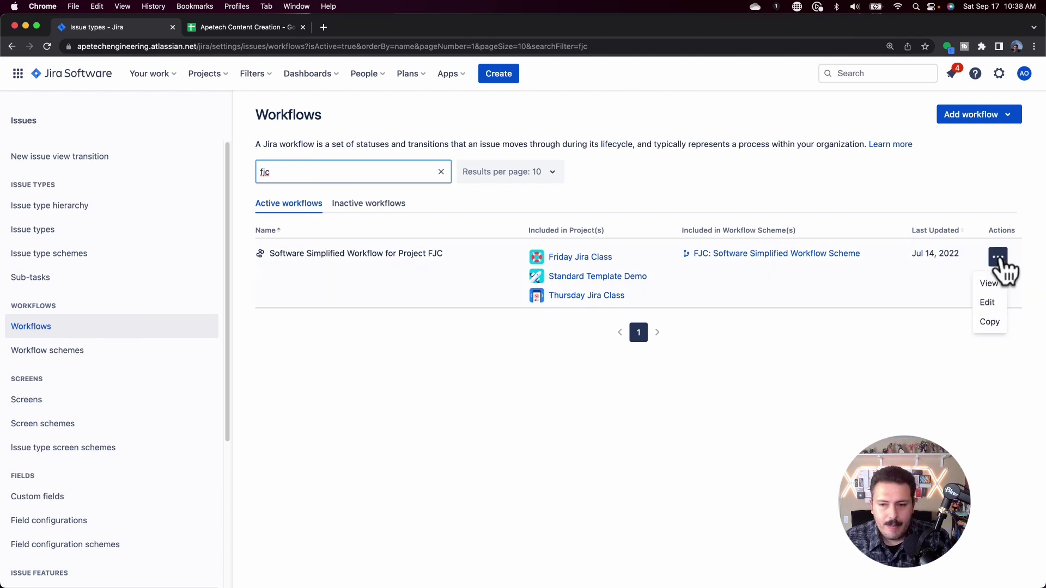
{"action": "left_click", "coordinate": [979, 324]}
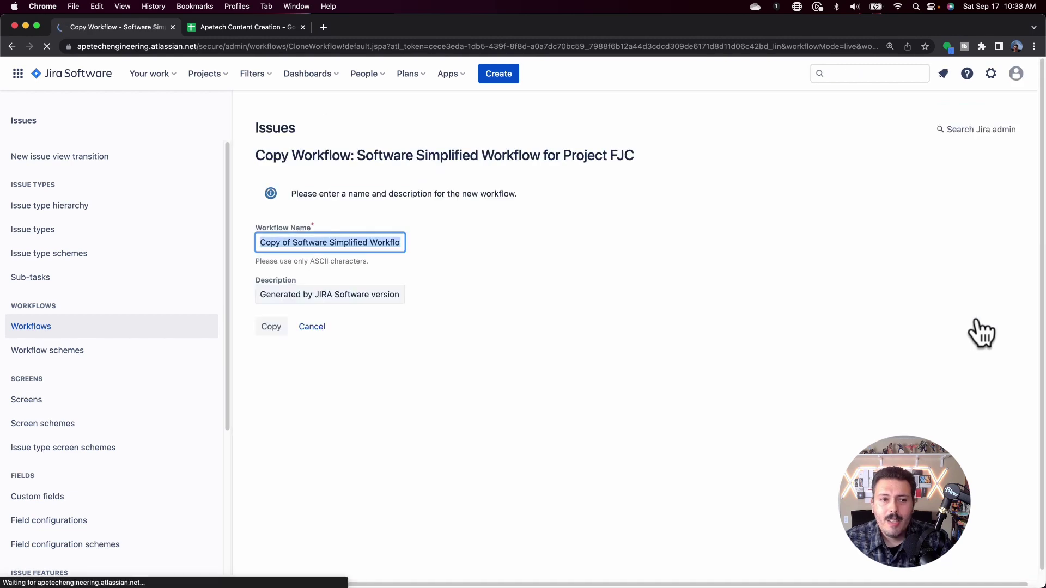
{"action": "left_click", "coordinate": [282, 243]}
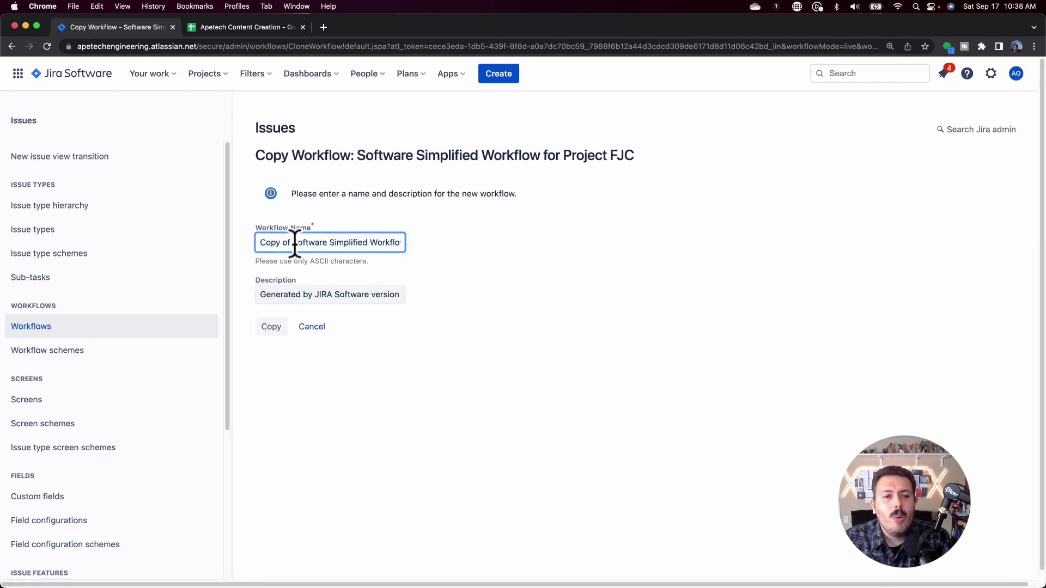
{"action": "left_click", "coordinate": [290, 244]}
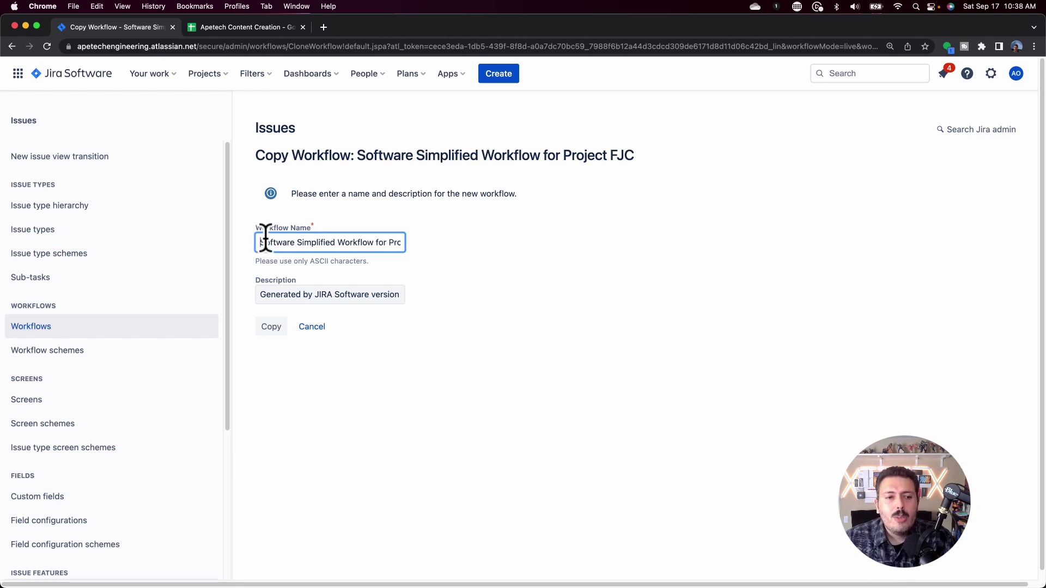
{"action": "left_click_drag", "start_coordinate": [265, 238], "coordinate": [411, 243]}
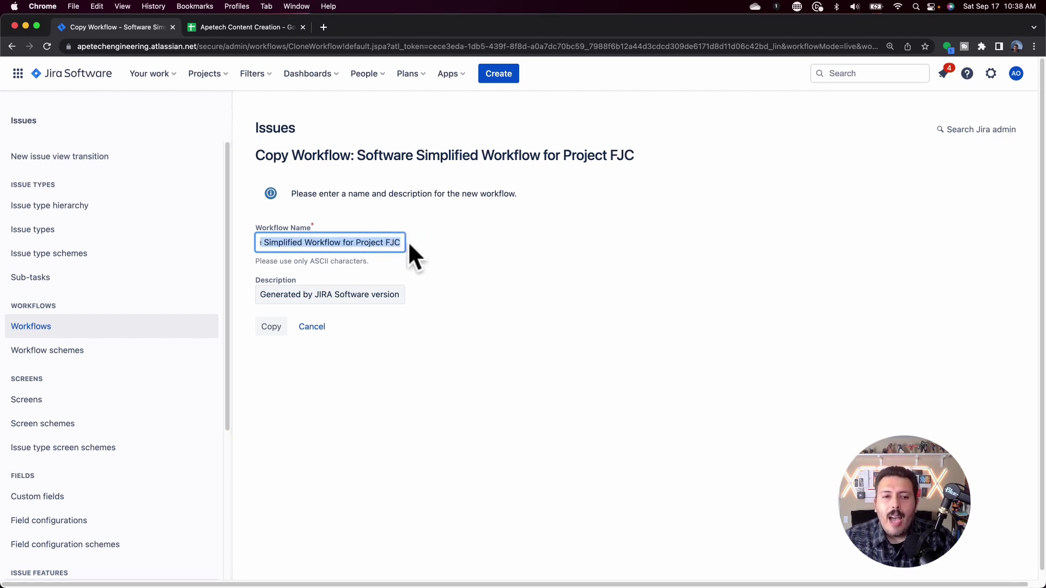
{"action": "left_click", "coordinate": [399, 242]}
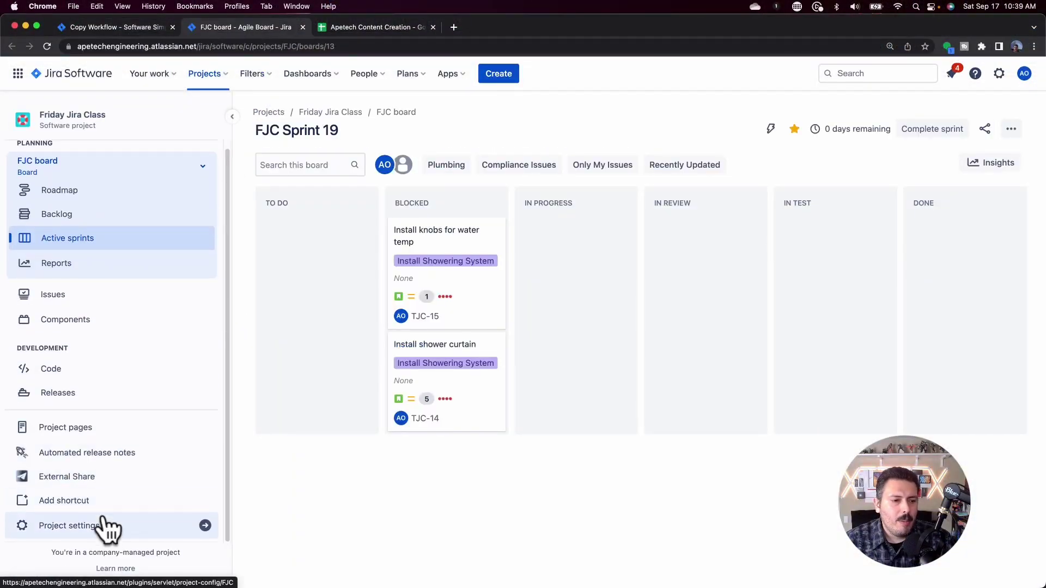
- Open Friday Jira Class's Workflows settings, showing the FJC scheme covering every issue type
{"action": "left_click", "coordinate": [108, 529]}
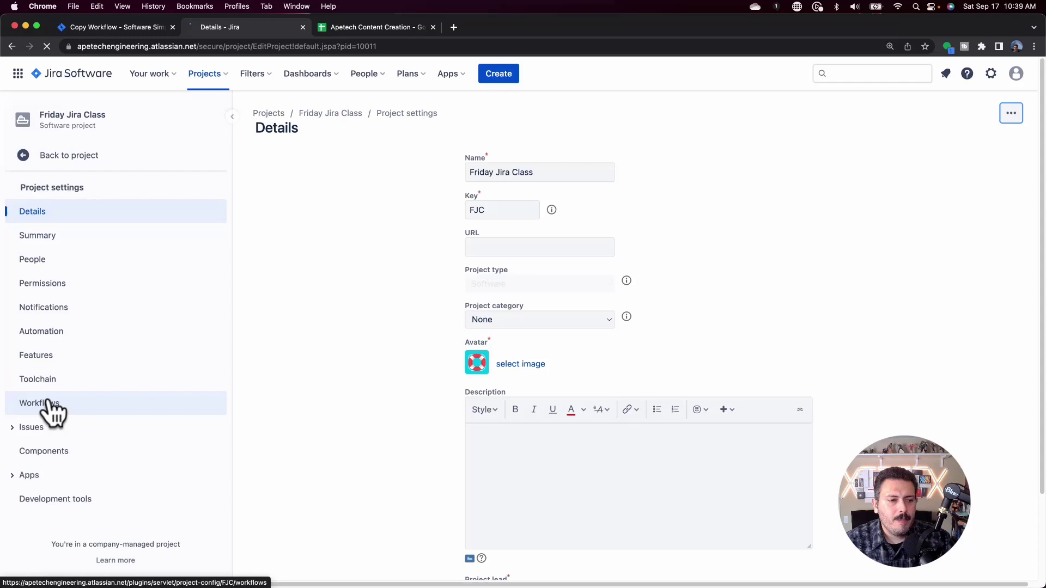
{"action": "left_click", "coordinate": [111, 404]}
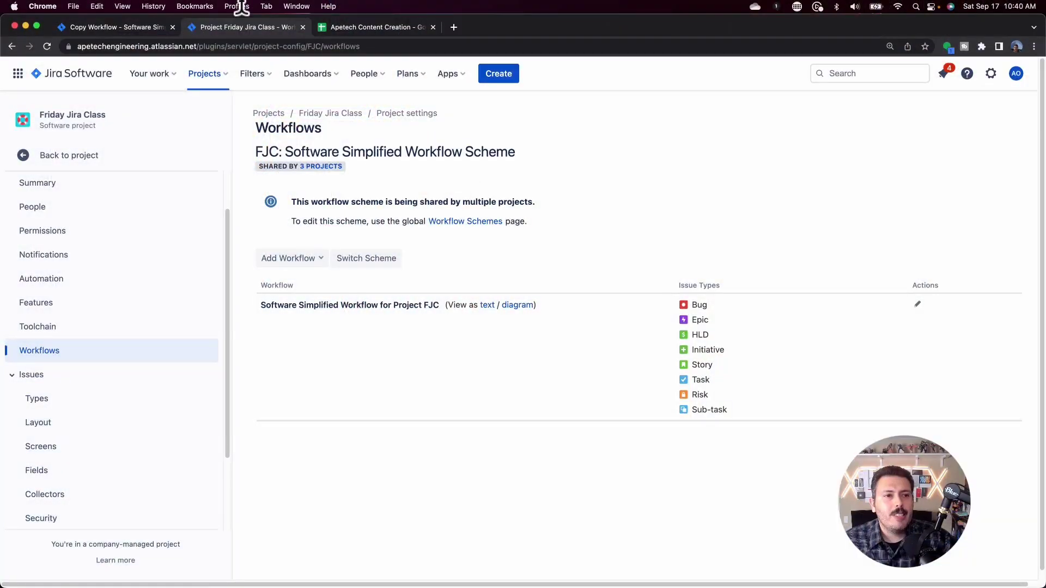
- Name the copy 'FJC: Epic Software Simplified Workflow for Project FJC' and create it
{"action": "left_click", "coordinate": [112, 27]}
{"action": "left_click", "coordinate": [647, 352]}
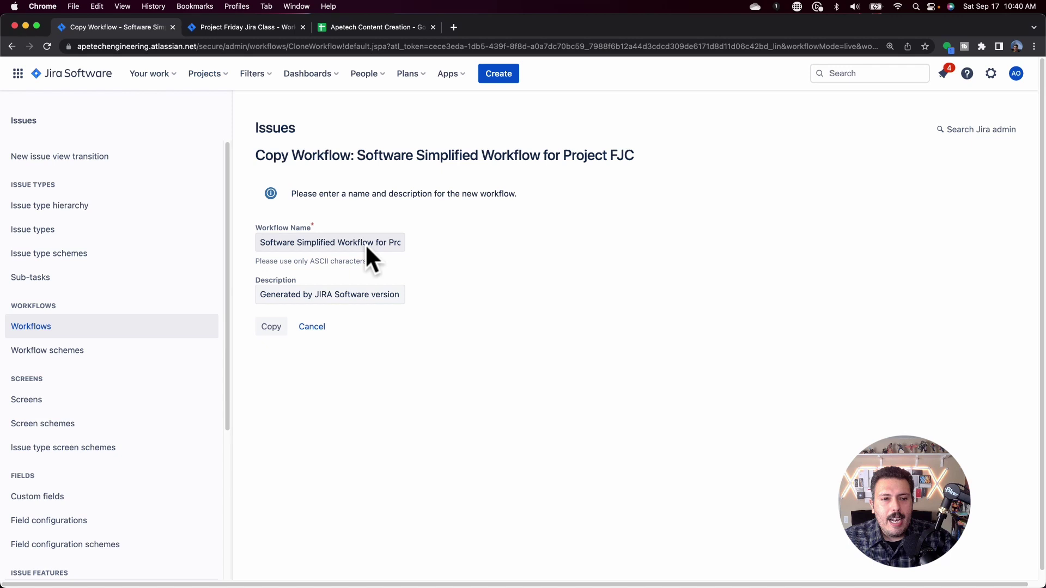
{"action": "left_click", "coordinate": [258, 241]}
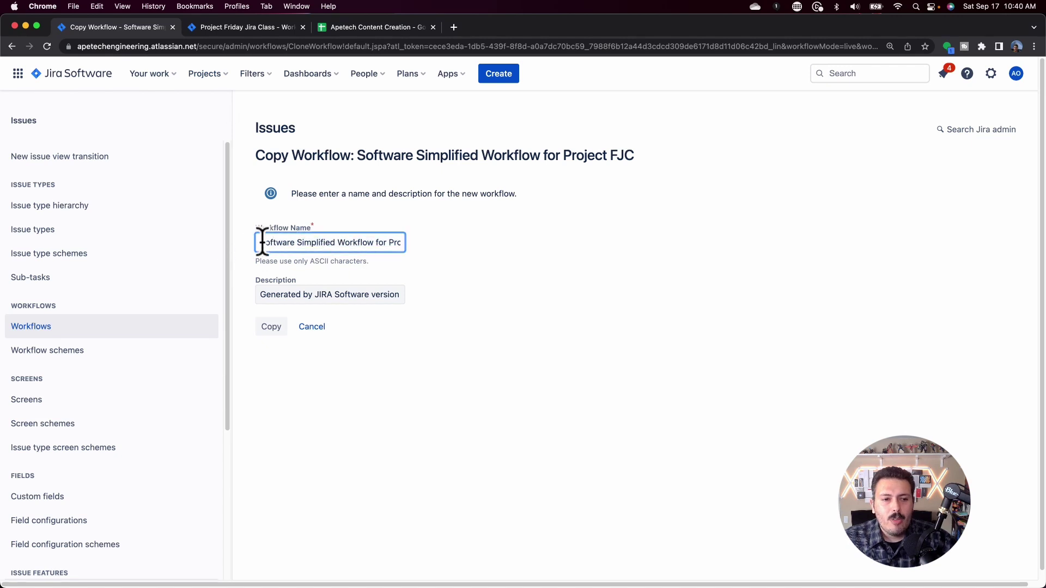
{"action": "type", "text": "Epic "}
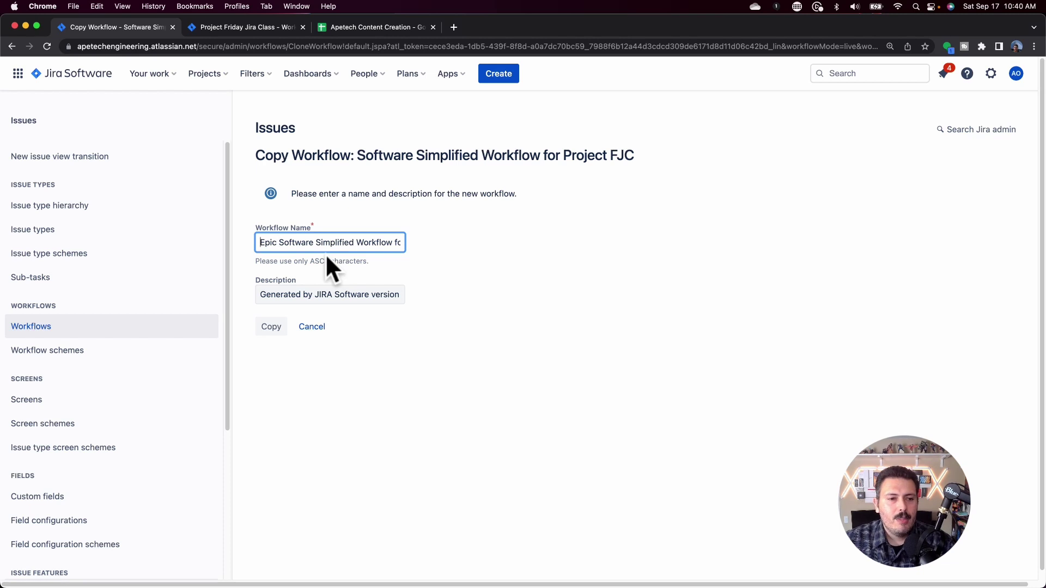
{"action": "type", "text": "FJC:"}
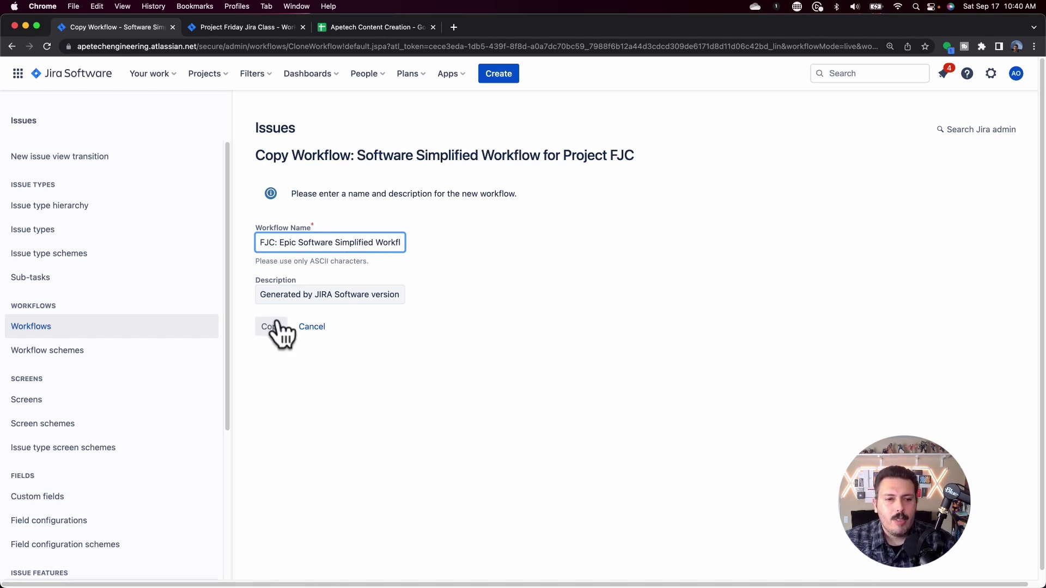
{"action": "left_click", "coordinate": [264, 333]}
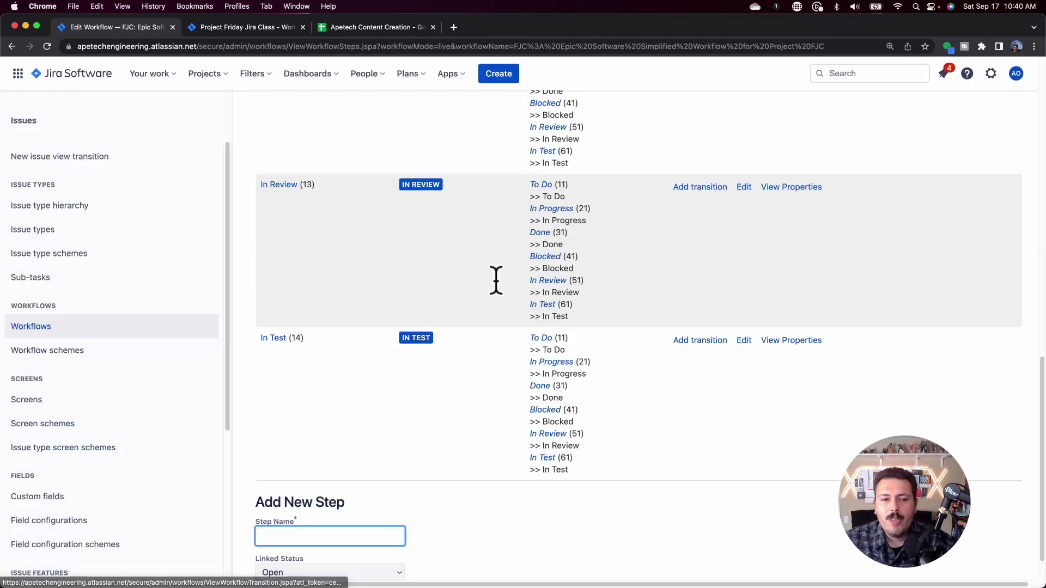
- Switch the new workflow to Diagram view and inspect the IN REVIEW and BLOCKED statuses
{"action": "scroll", "coordinate": [496, 280], "scroll_direction": "up", "scroll_amount": 15}
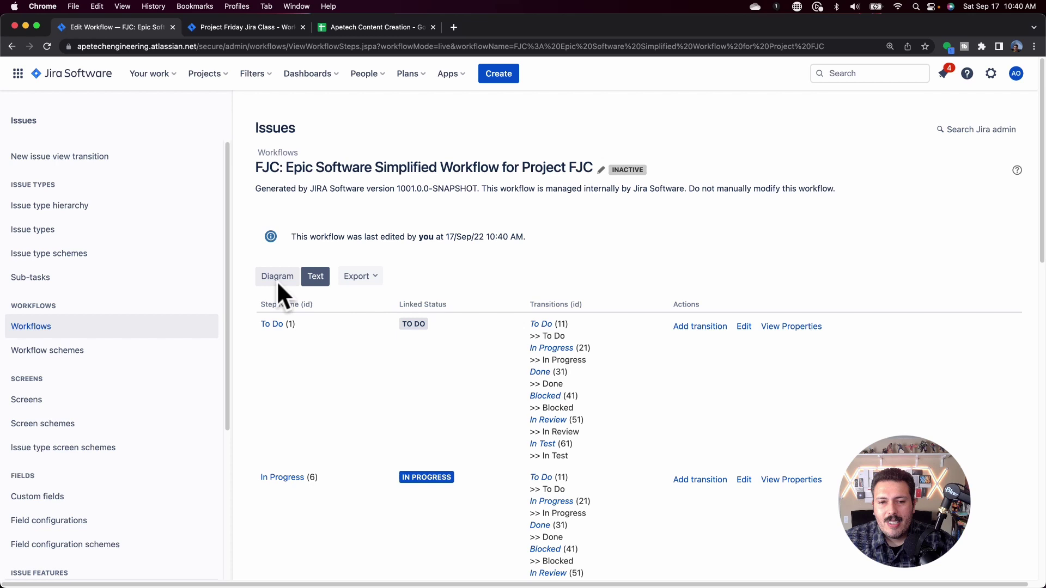
{"action": "left_click", "coordinate": [277, 286]}
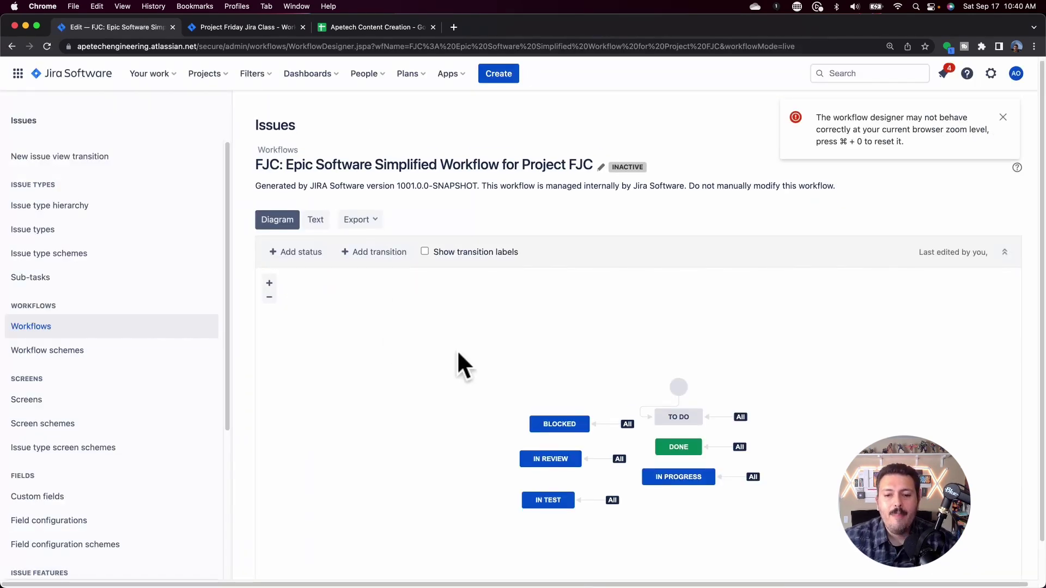
{"action": "scroll", "coordinate": [490, 381], "scroll_direction": "down", "scroll_amount": 2}
{"action": "left_click", "coordinate": [551, 420]}
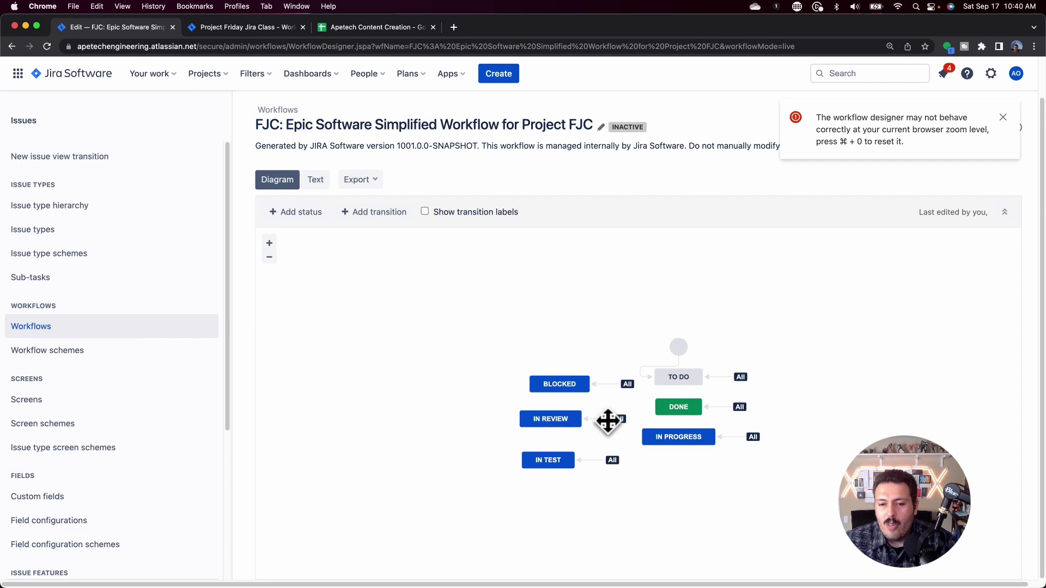
{"action": "left_click", "coordinate": [548, 386]}
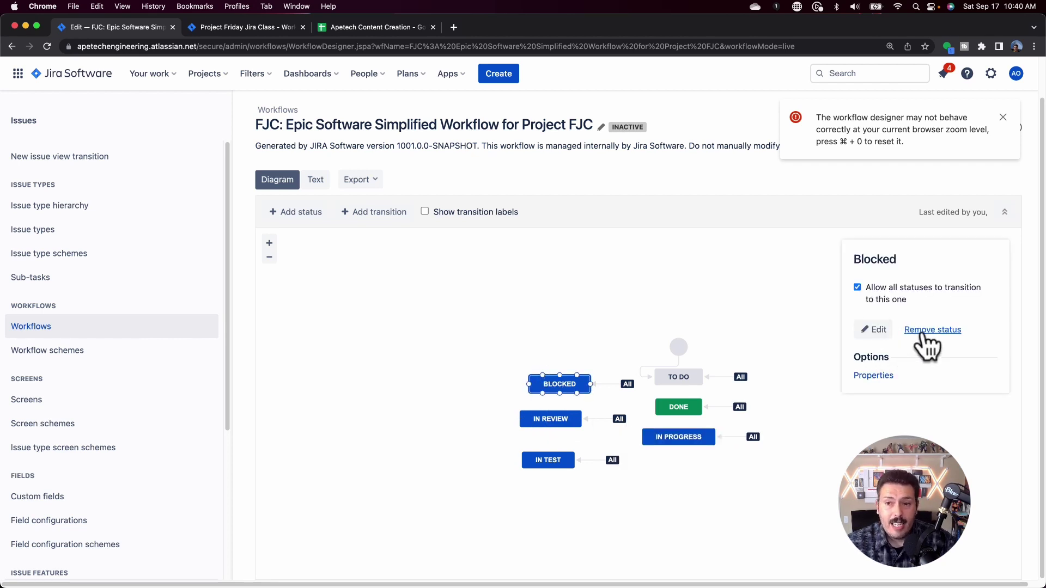
- Add a PO Approval status, In Progress category, reachable from all statuses, placed below IN PROGRESS
{"action": "left_click", "coordinate": [301, 212]}
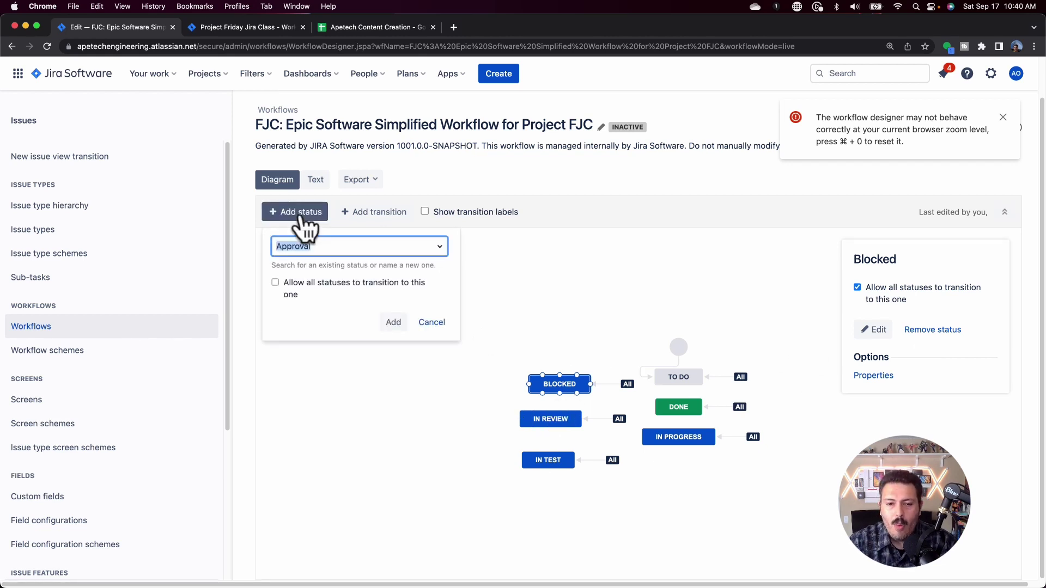
{"action": "type", "text": "PO A"}
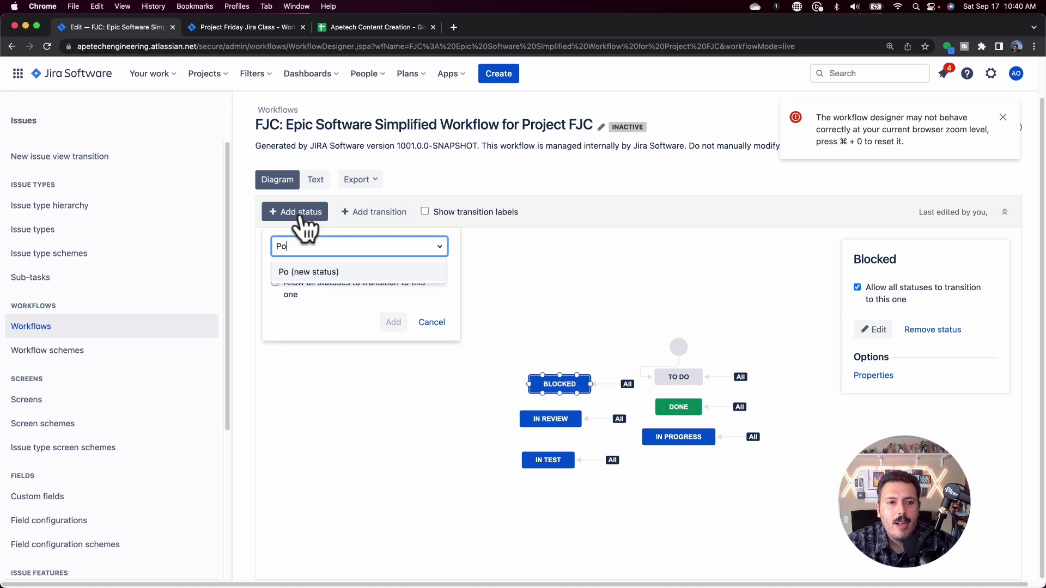
{"action": "type", "text": "pproval"}
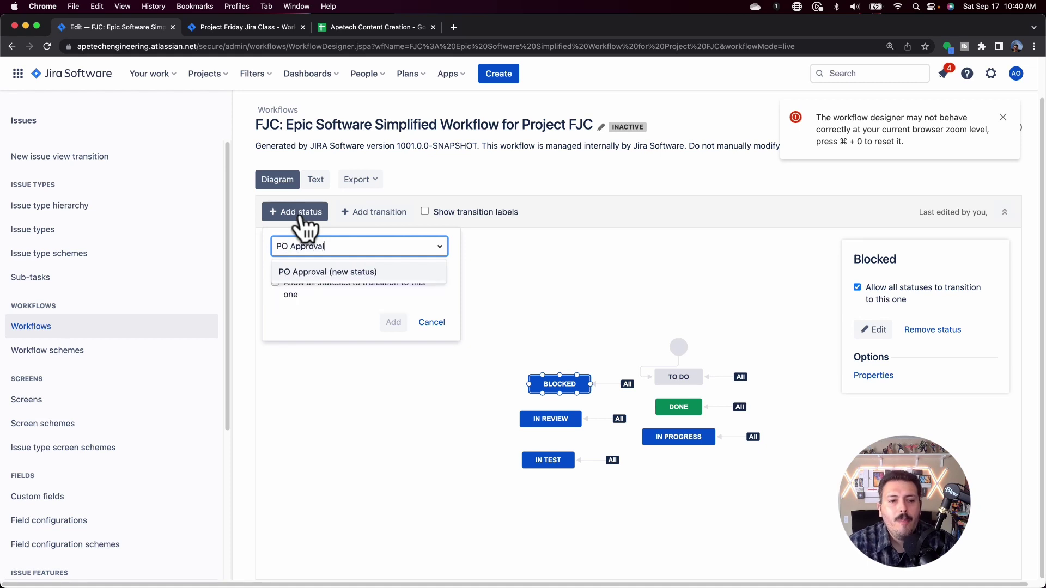
{"action": "key", "text": "Return"}
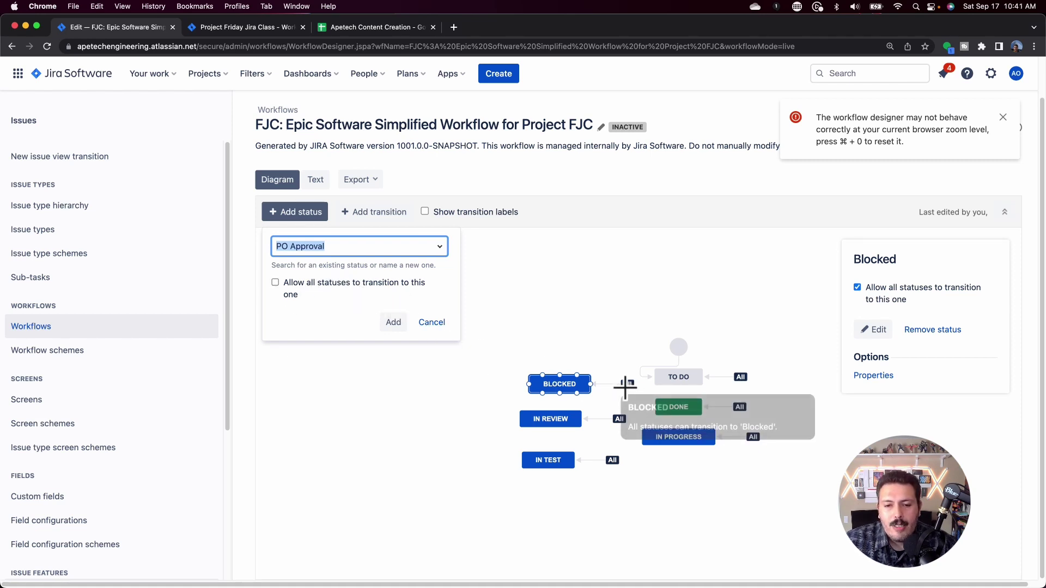
{"action": "left_click", "coordinate": [275, 282]}
{"action": "left_click", "coordinate": [393, 322]}
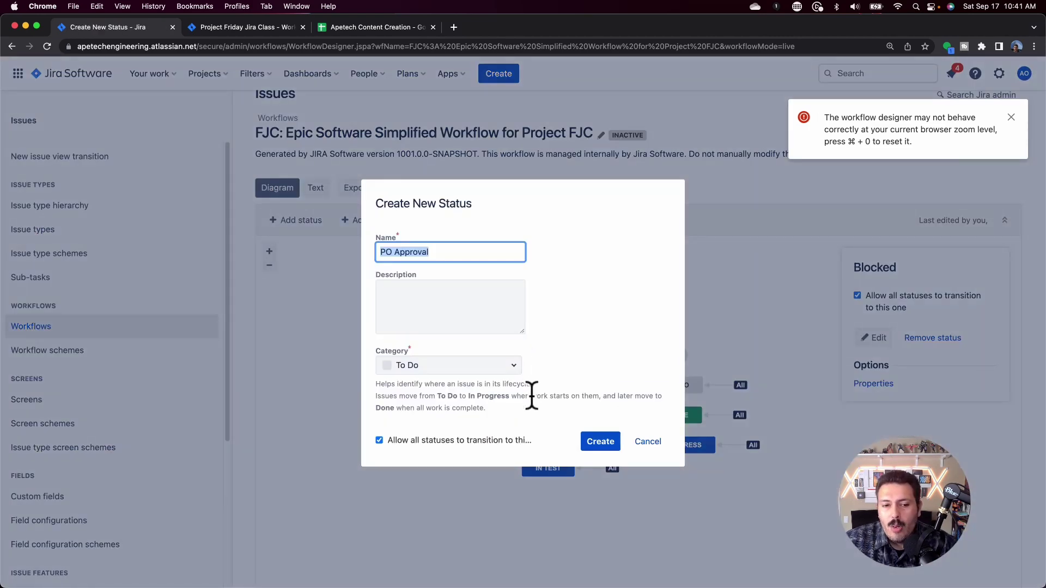
{"action": "left_click", "coordinate": [509, 366]}
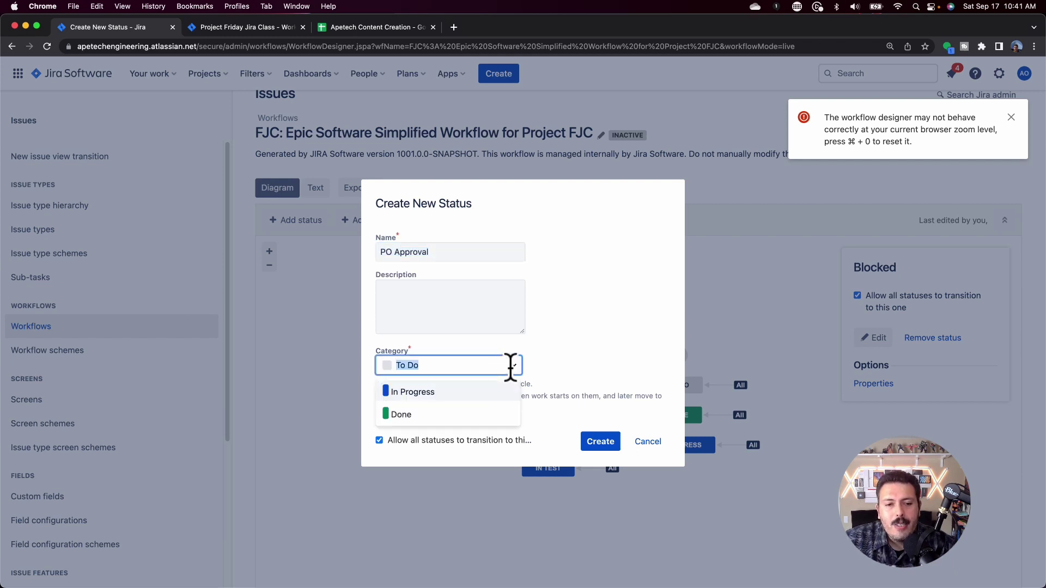
{"action": "left_click", "coordinate": [475, 402]}
{"action": "left_click", "coordinate": [593, 446]}
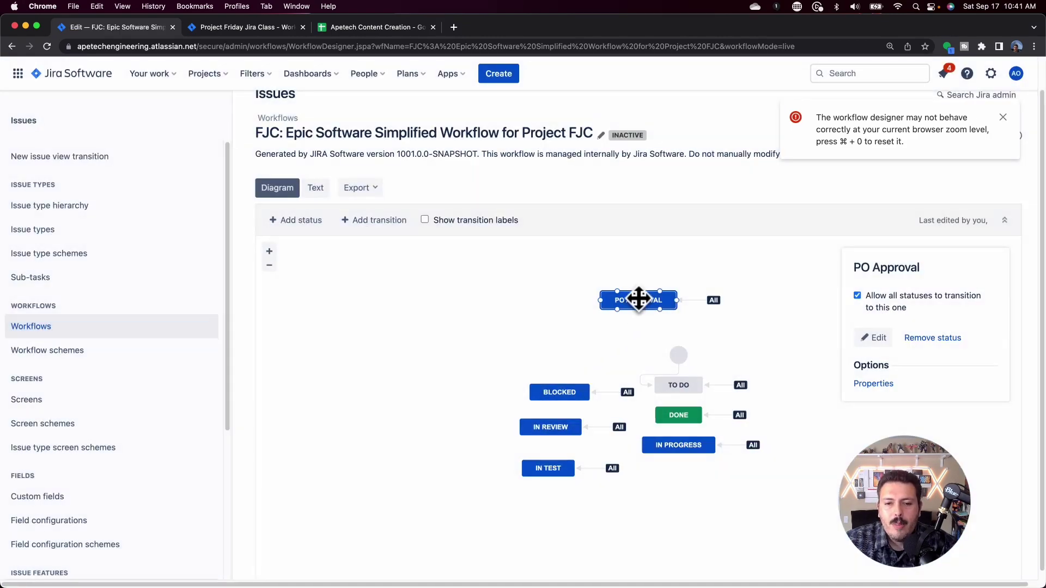
{"action": "left_click_drag", "start_coordinate": [639, 299], "coordinate": [682, 484]}
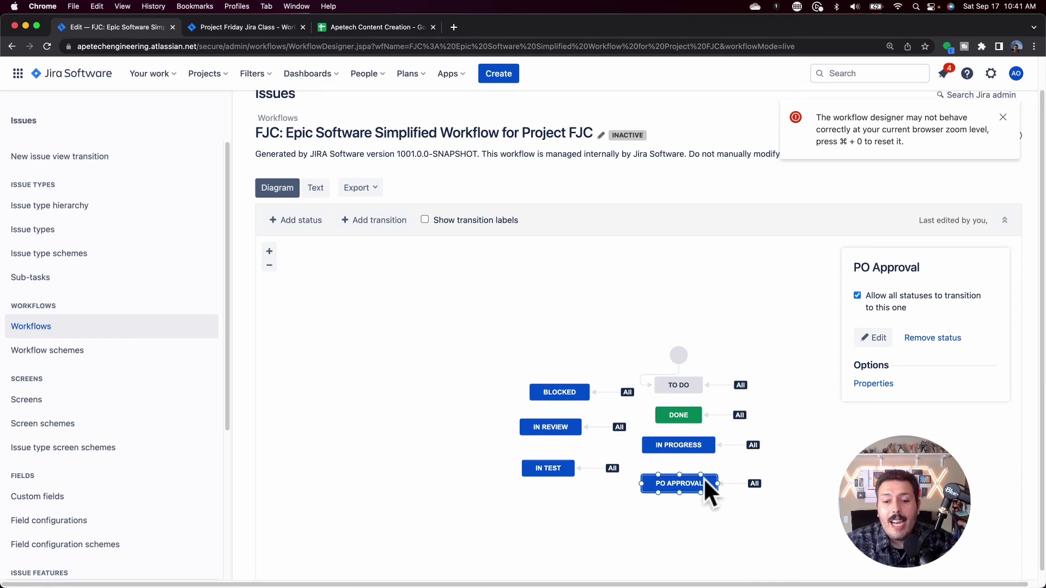
- Remove the IN TEST status and its transitions from the workflow
{"action": "scroll", "coordinate": [411, 271], "scroll_direction": "up", "scroll_amount": 1}
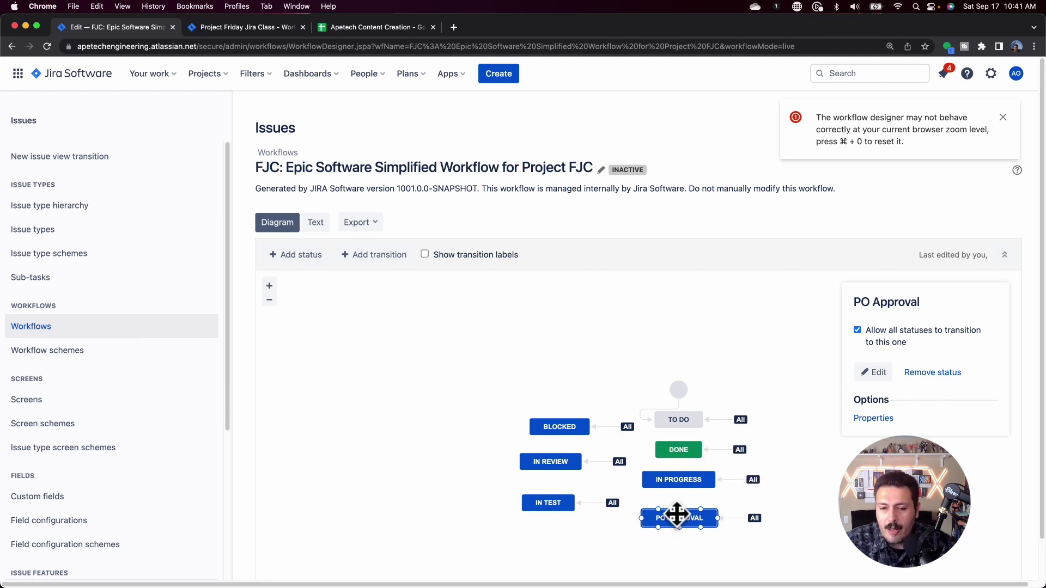
{"action": "left_click", "coordinate": [555, 503]}
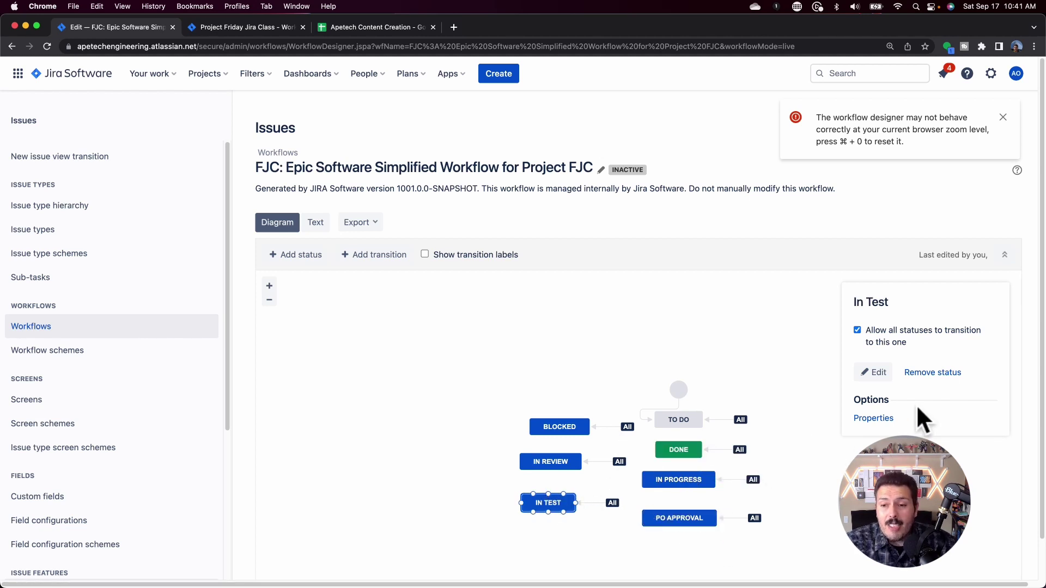
{"action": "left_click", "coordinate": [932, 374]}
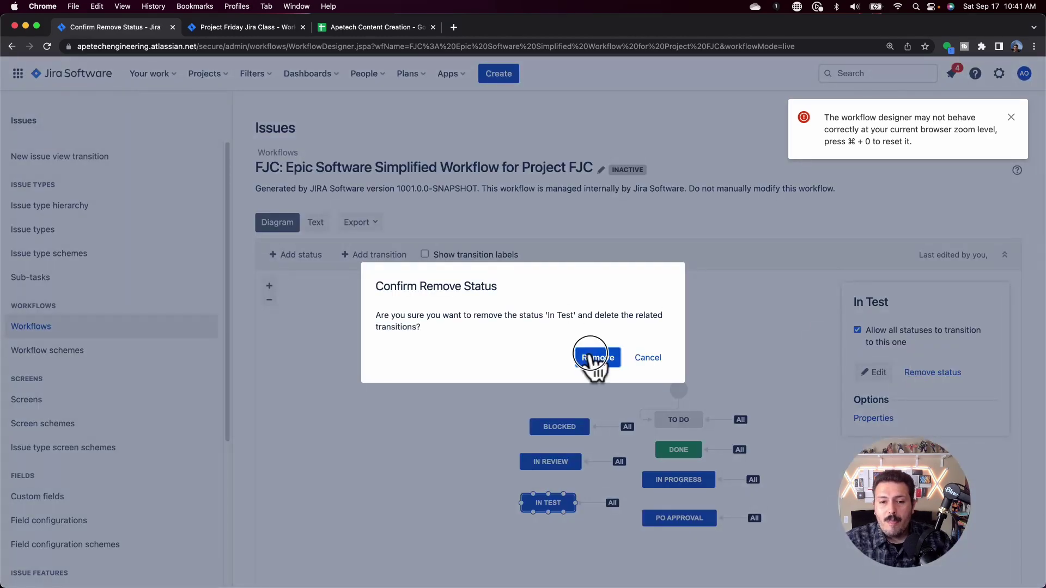
{"action": "left_click", "coordinate": [594, 355]}
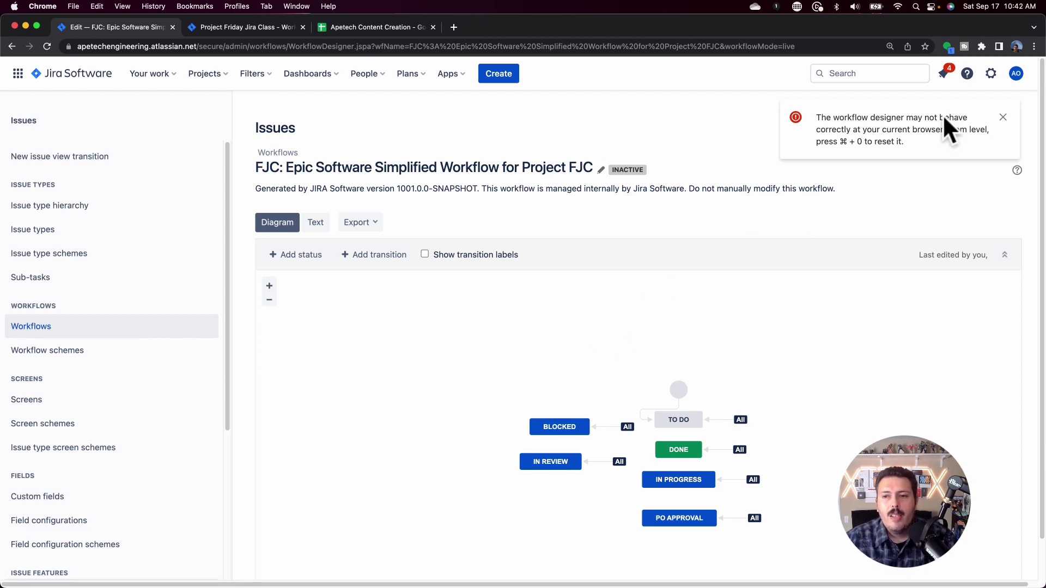
- Dismiss the zoom warning and inspect the 'All' transition into BLOCKED
{"action": "left_click", "coordinate": [1003, 118]}
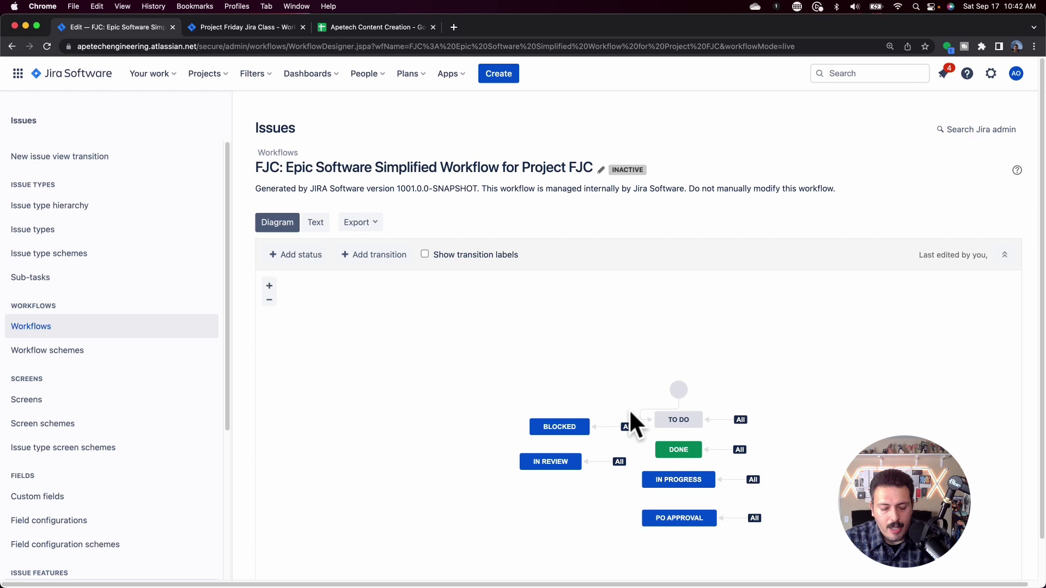
{"action": "left_click", "coordinate": [541, 401]}
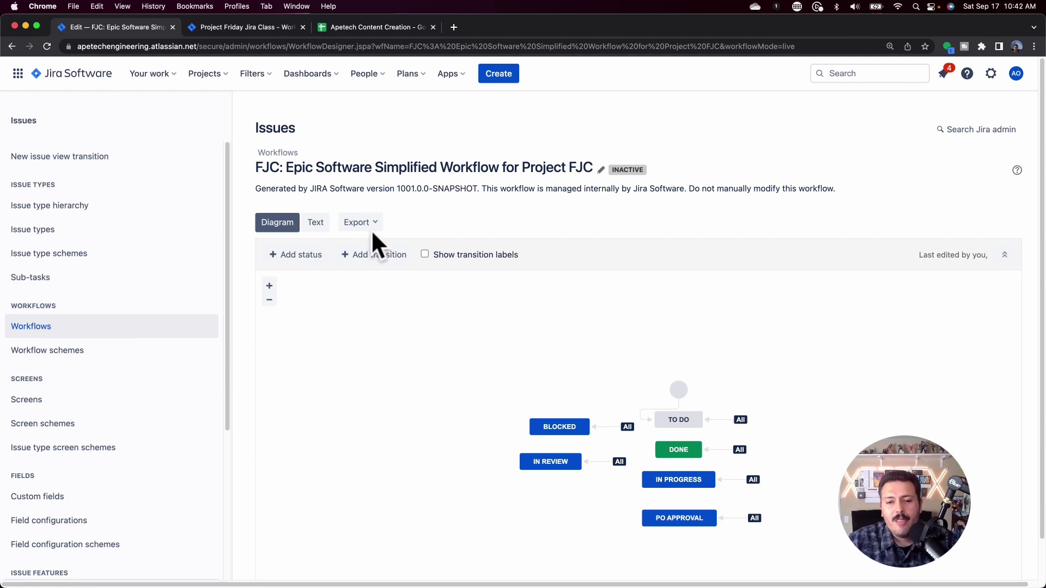
{"action": "left_click", "coordinate": [607, 428]}
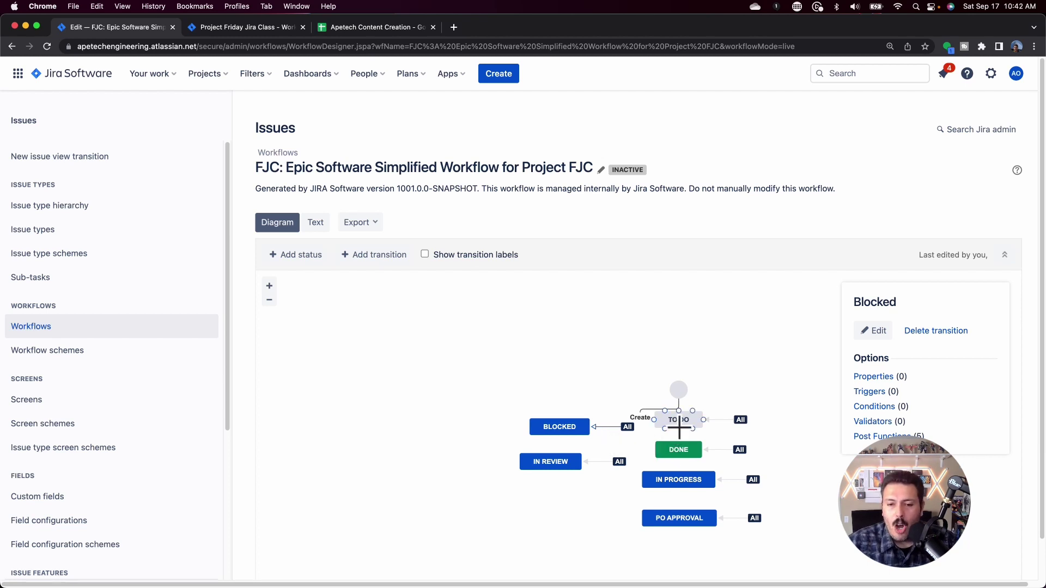
- Move DONE below PO APPROVAL and add a Start Progress transition from TO DO to IN PROGRESS
{"action": "left_click_drag", "start_coordinate": [677, 443], "coordinate": [689, 567]}
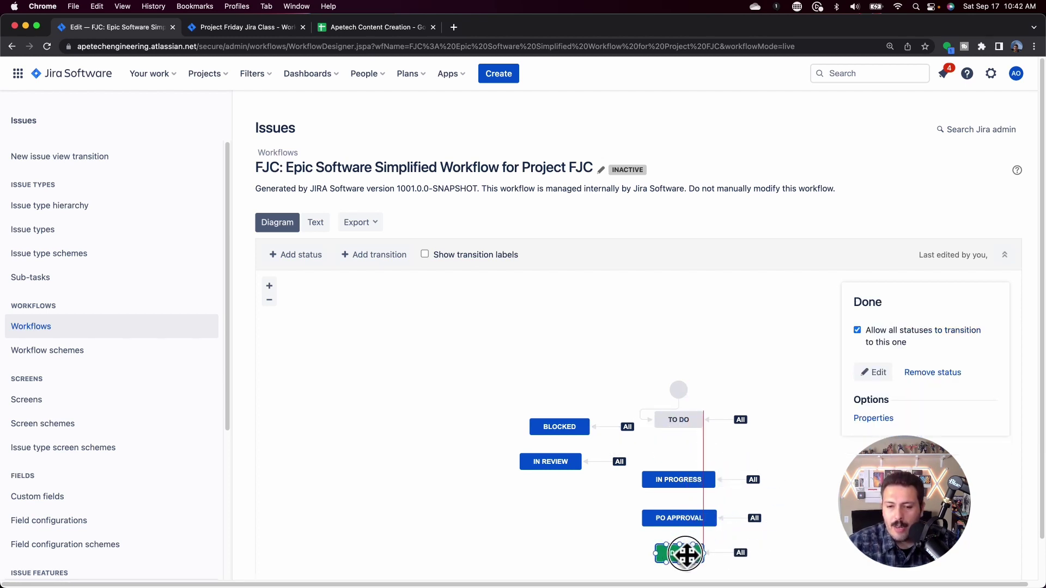
{"action": "left_click", "coordinate": [679, 425]}
{"action": "left_click_drag", "start_coordinate": [680, 450], "coordinate": [685, 479]}
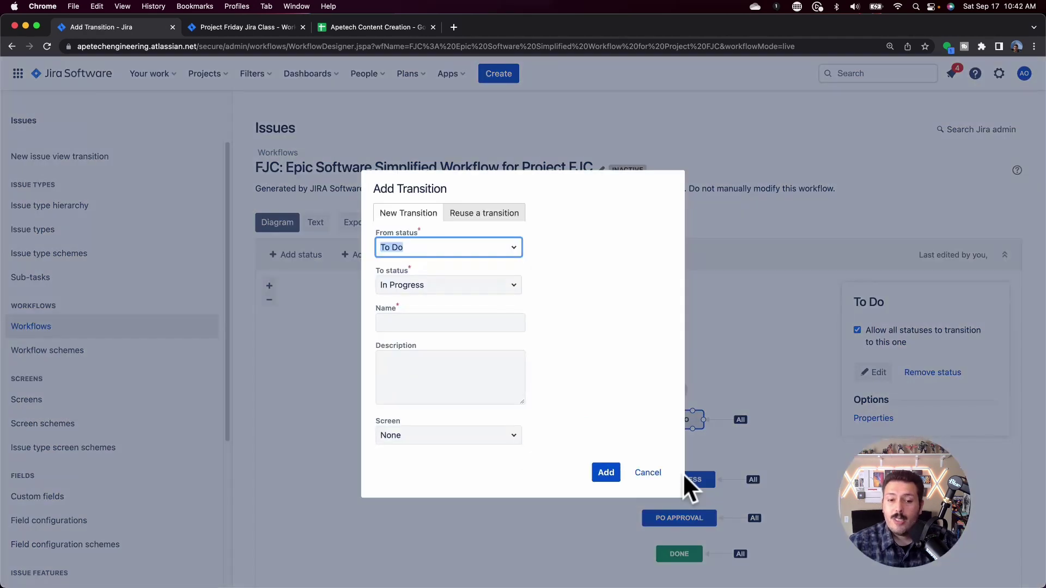
{"action": "left_click", "coordinate": [422, 324]}
{"action": "type", "text": "Start Prog"}
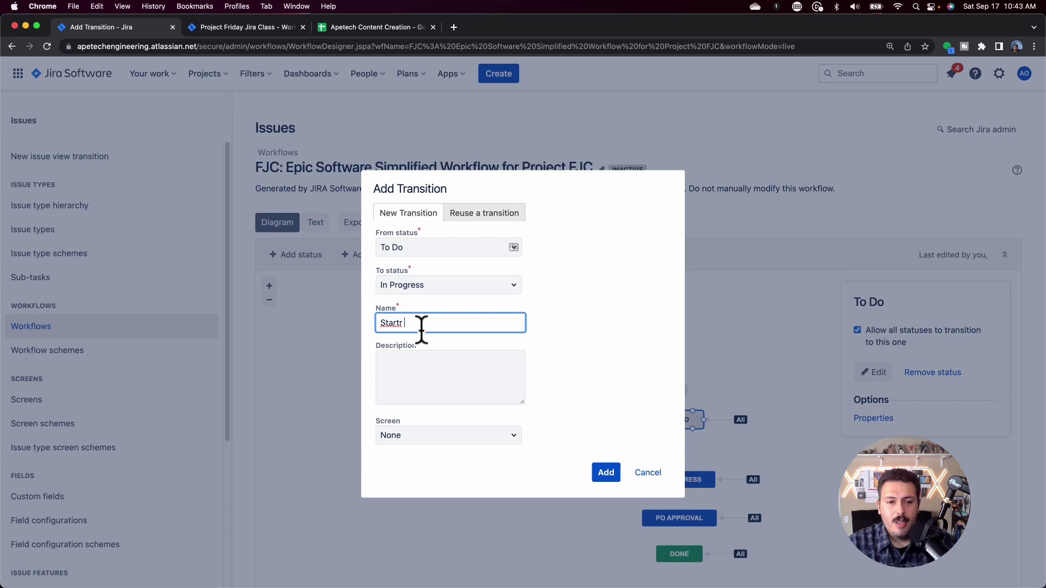
{"action": "type", "text": "ress"}
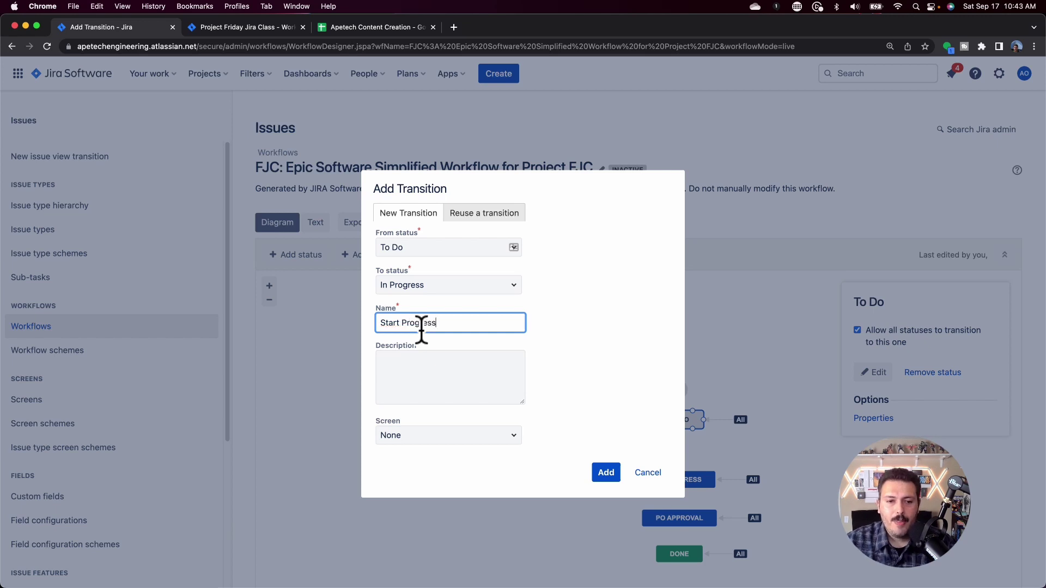
{"action": "left_click", "coordinate": [600, 471]}
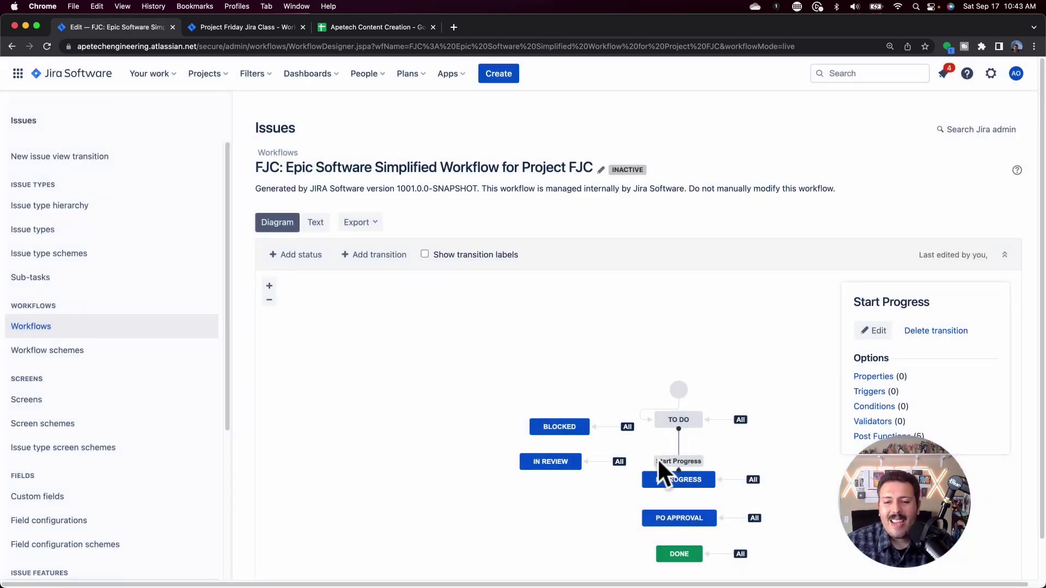
- Turn off, then restore, 'Allow all statuses' into IN PROGRESS
{"action": "left_click", "coordinate": [689, 483]}
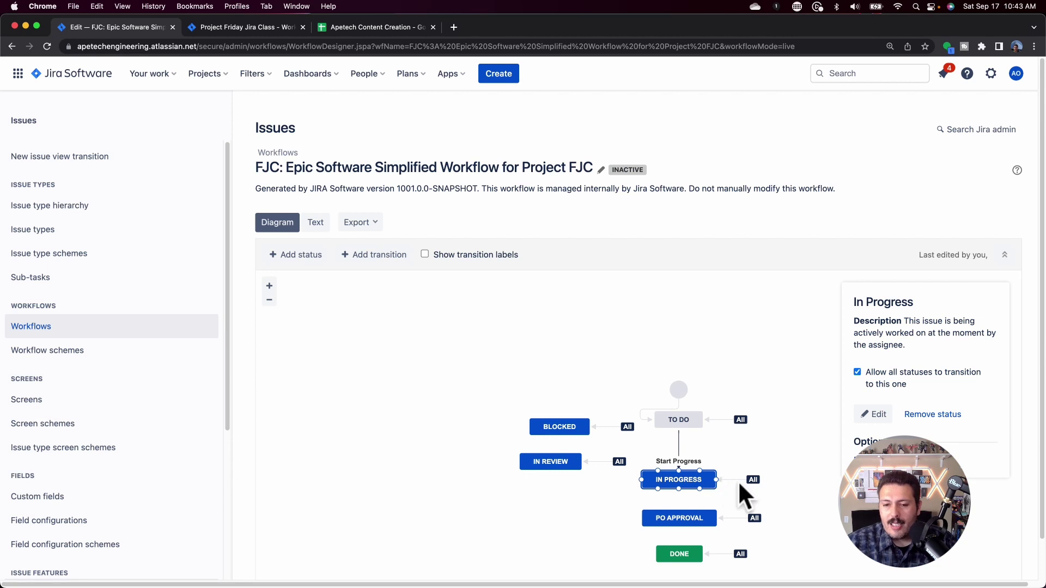
{"action": "left_click", "coordinate": [857, 372]}
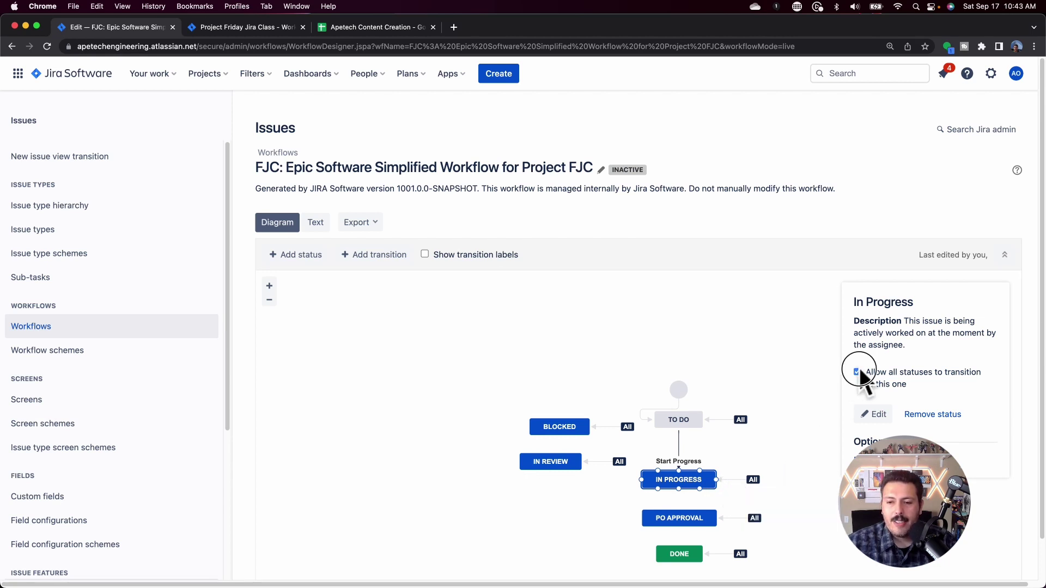
{"action": "left_click", "coordinate": [797, 461]}
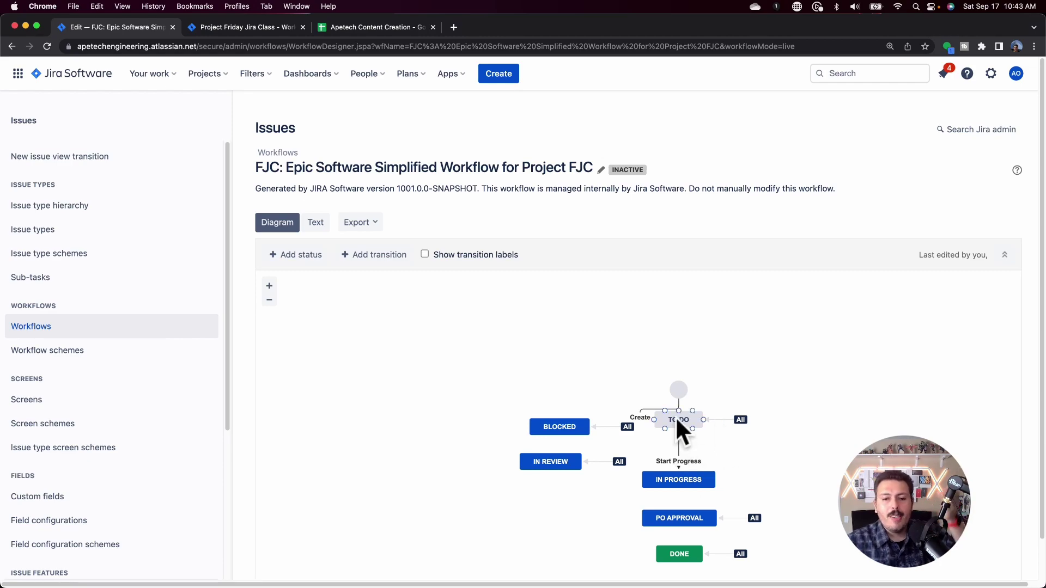
{"action": "left_click", "coordinate": [678, 484]}
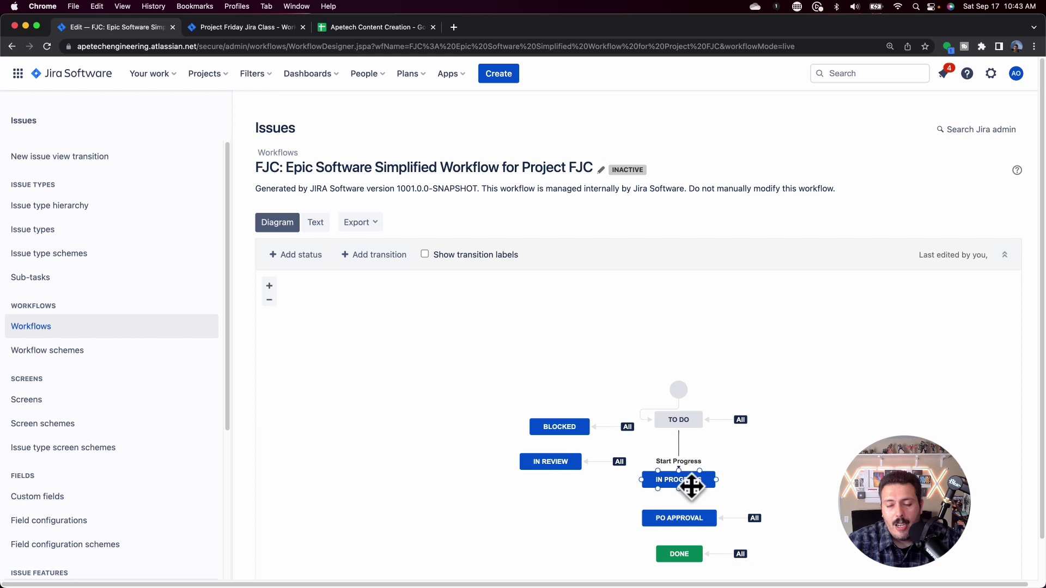
{"action": "left_click", "coordinate": [664, 426]}
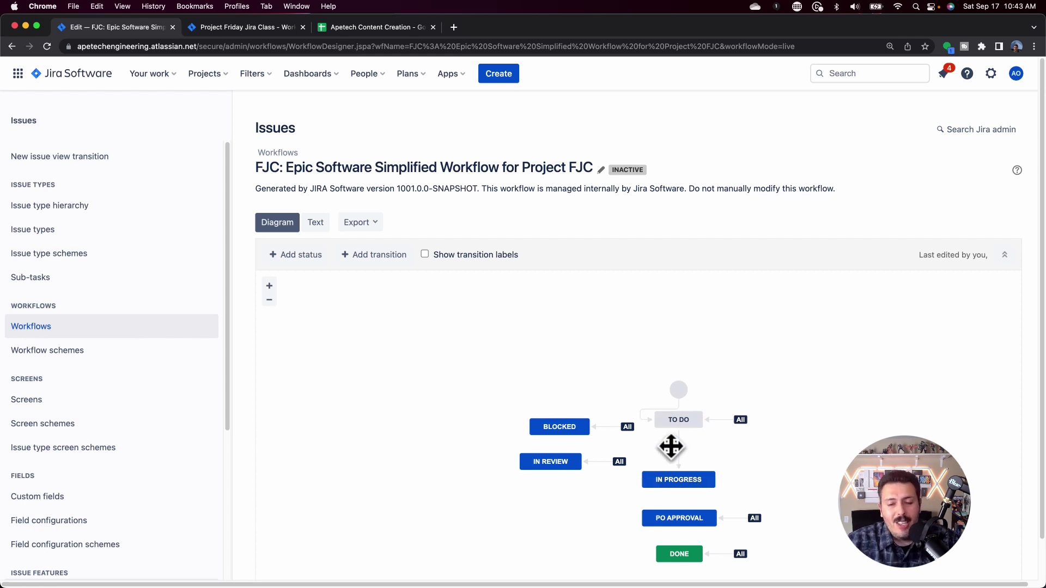
{"action": "left_click", "coordinate": [702, 480]}
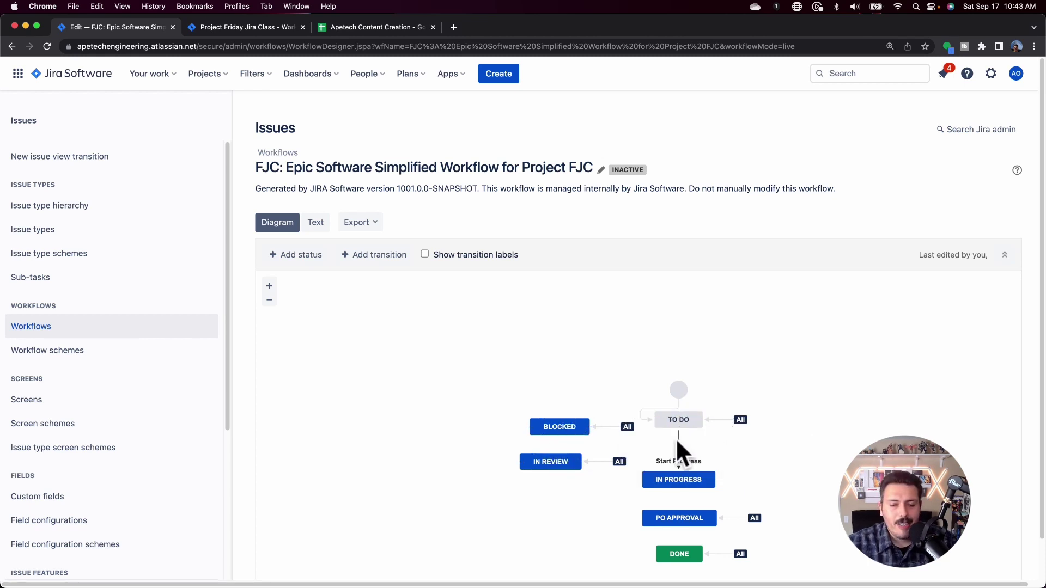
{"action": "left_click", "coordinate": [681, 482]}
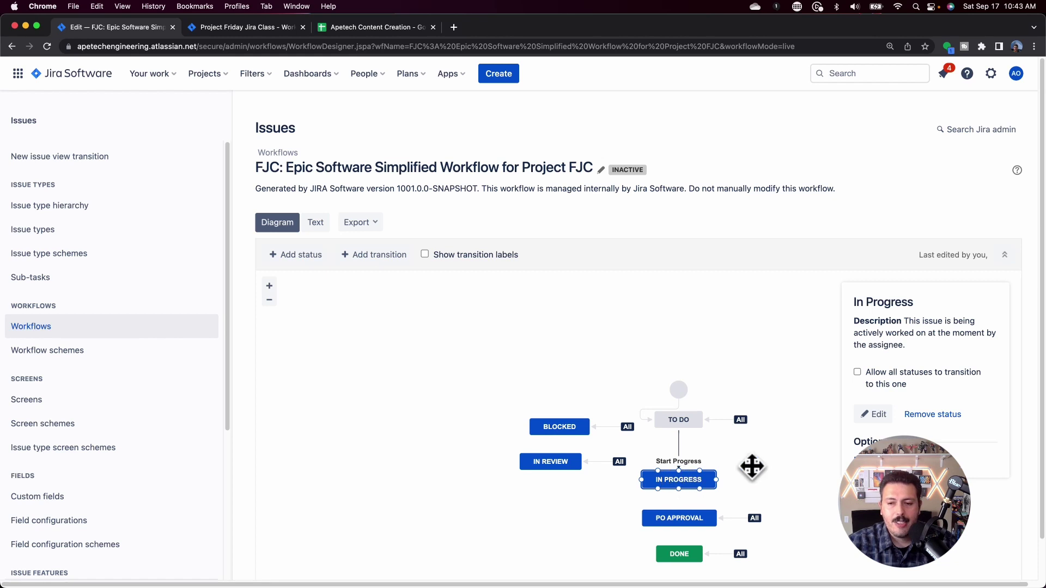
{"action": "left_click", "coordinate": [857, 372]}
{"action": "left_click", "coordinate": [721, 448]}
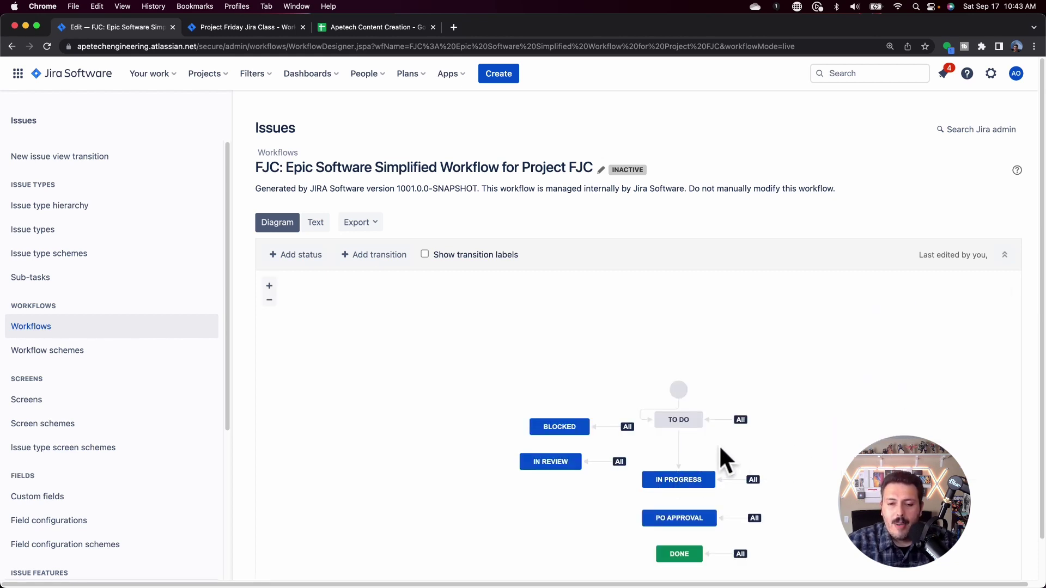
- Delete the Start Progress transition and stack IN PROGRESS, PO APPROVAL and DONE compactly under TO DO
{"action": "left_click", "coordinate": [684, 448]}
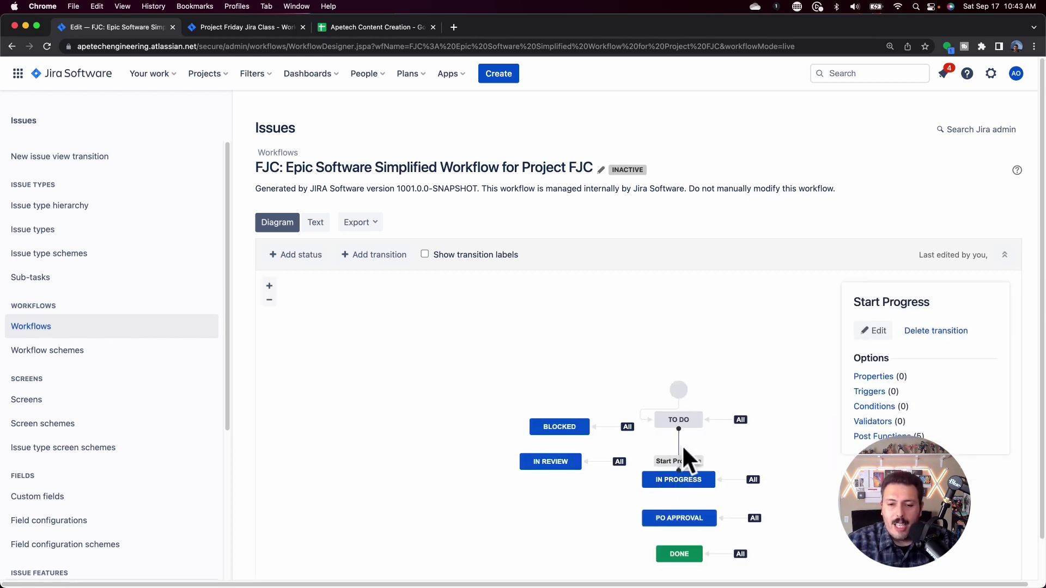
{"action": "left_click", "coordinate": [923, 334]}
{"action": "left_click", "coordinate": [611, 354]}
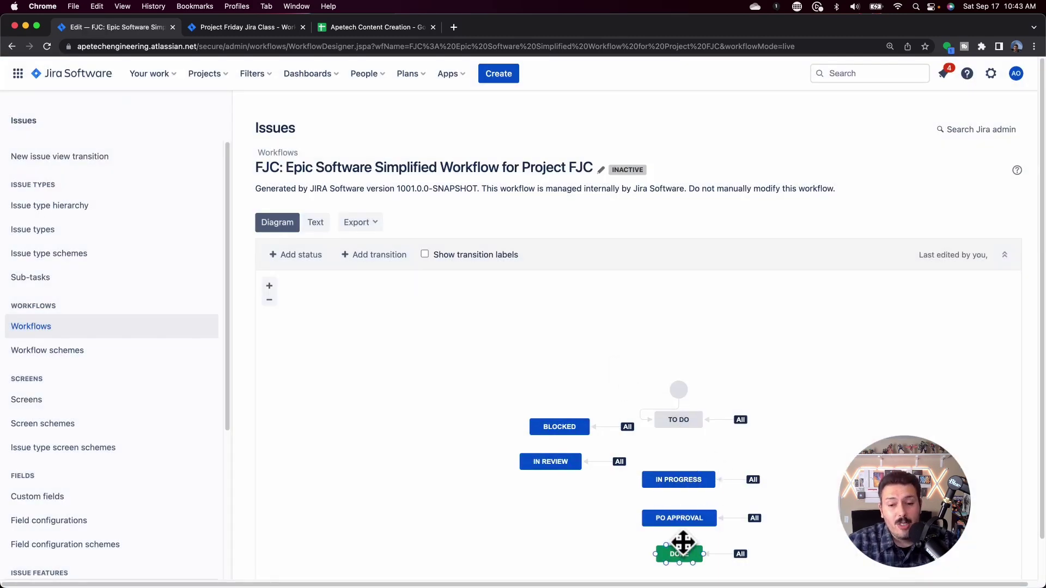
{"action": "left_click", "coordinate": [685, 485]}
{"action": "left_click_drag", "start_coordinate": [681, 483], "coordinate": [686, 461]}
{"action": "left_click_drag", "start_coordinate": [680, 520], "coordinate": [683, 495]}
{"action": "left_click_drag", "start_coordinate": [684, 553], "coordinate": [692, 538]}
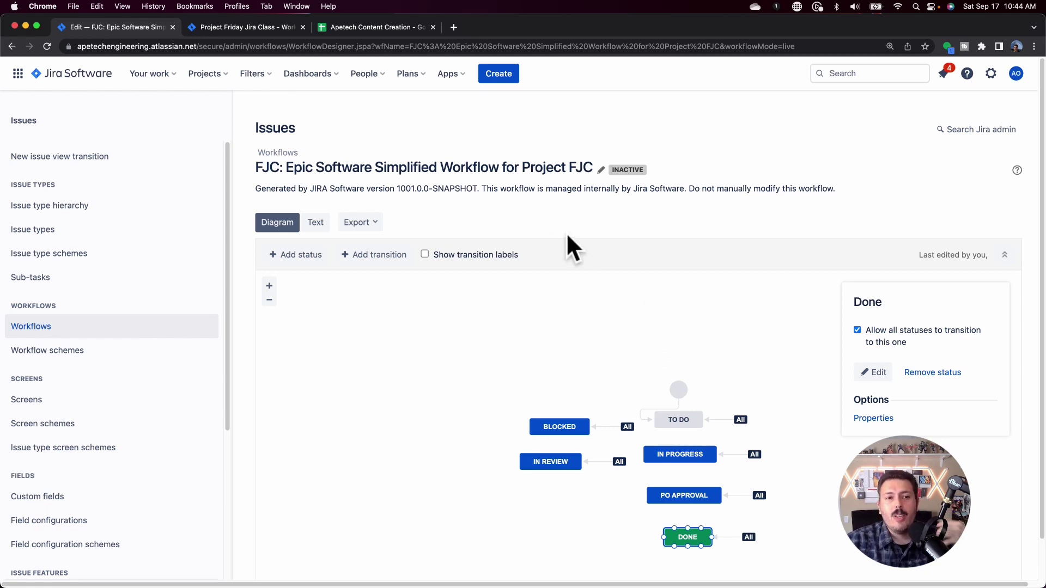
- Return to the FJC project's workflow settings and begin adding a workflow to its scheme
{"action": "left_click", "coordinate": [240, 26]}
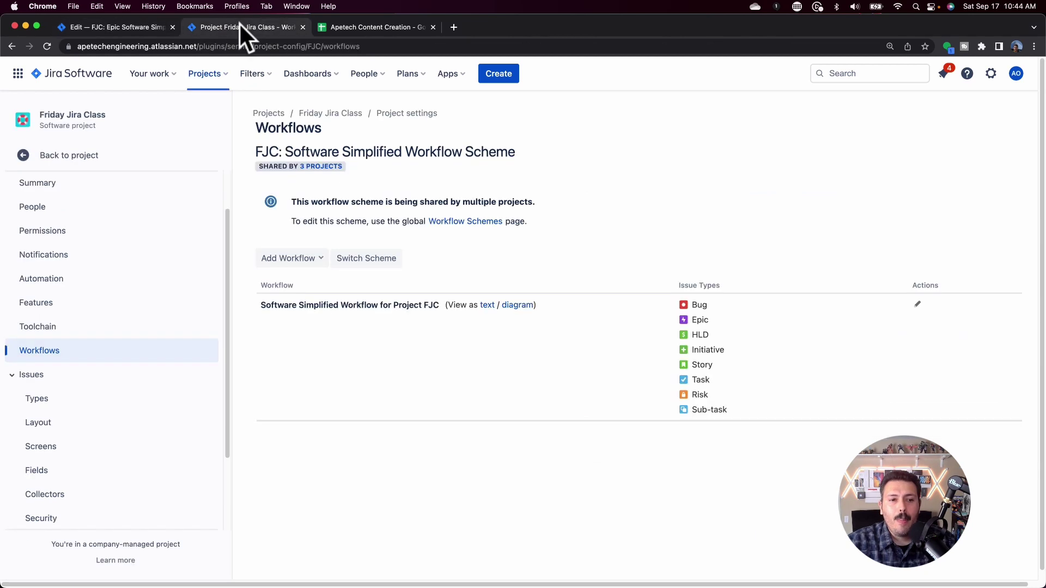
{"action": "left_click", "coordinate": [282, 259]}
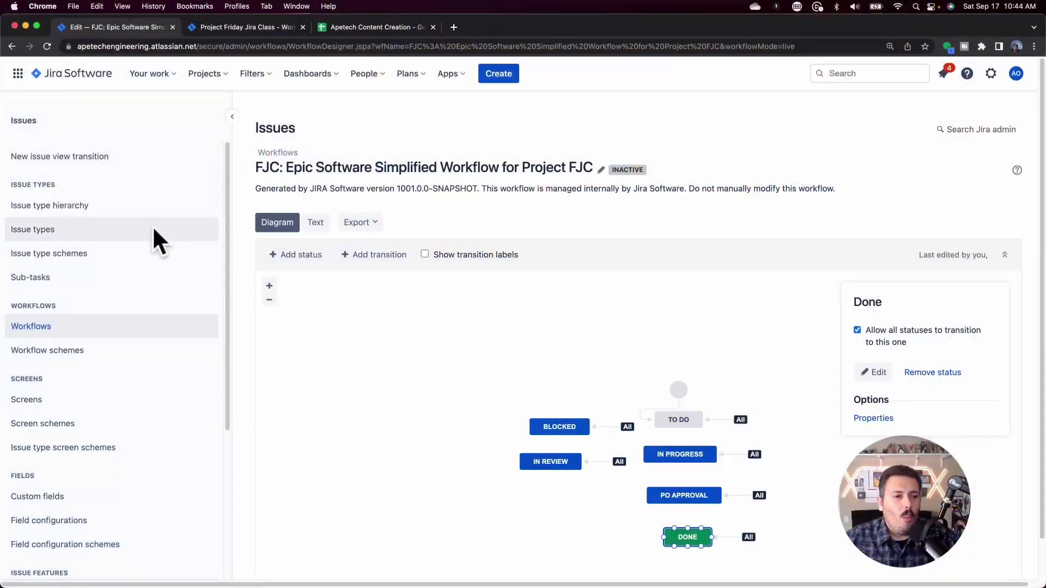
- From Workflow schemes, open the FJC: Software Simplified Workflow Scheme for editing
{"action": "left_click", "coordinate": [100, 348]}
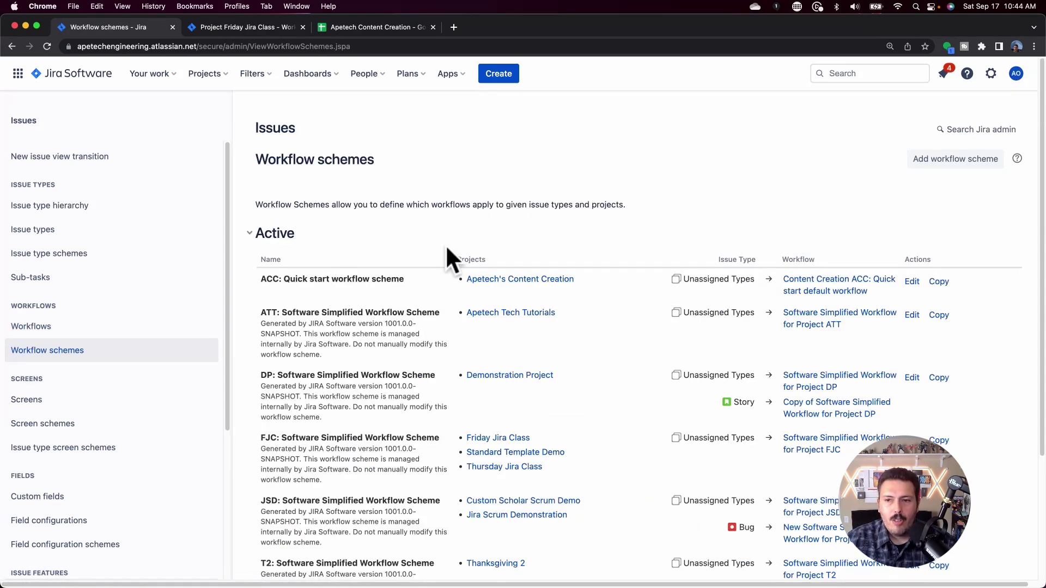
{"action": "scroll", "coordinate": [443, 267], "scroll_direction": "down", "scroll_amount": 2}
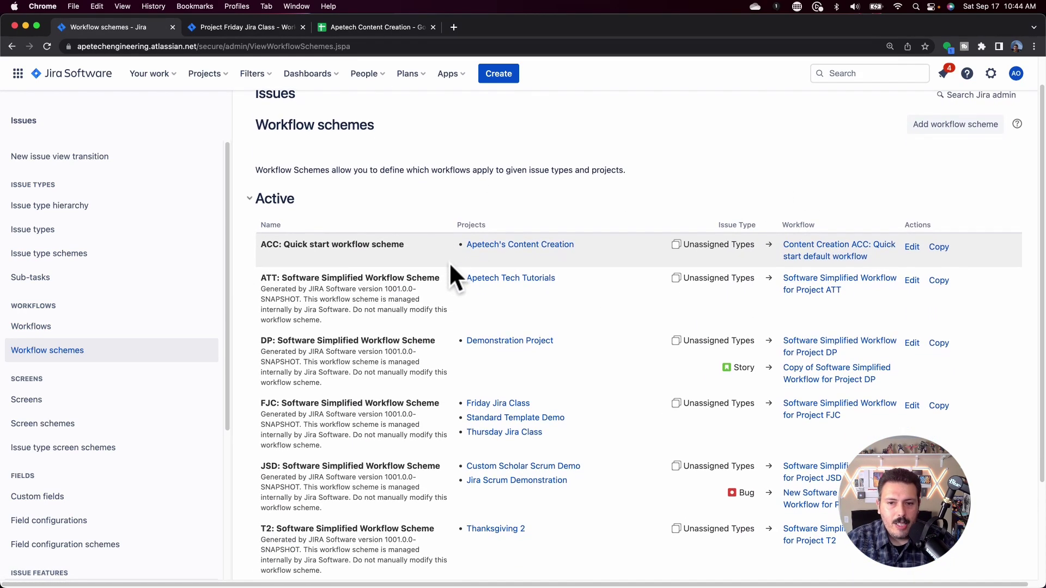
{"action": "scroll", "coordinate": [450, 272], "scroll_direction": "up", "scroll_amount": 1}
{"action": "scroll", "coordinate": [451, 273], "scroll_direction": "down", "scroll_amount": 4}
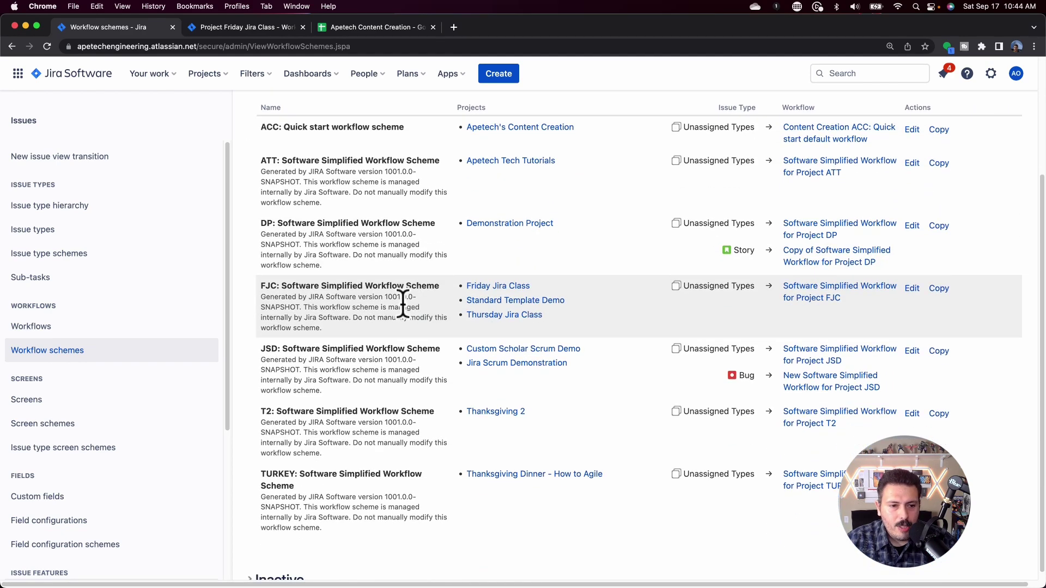
{"action": "left_click", "coordinate": [910, 291]}
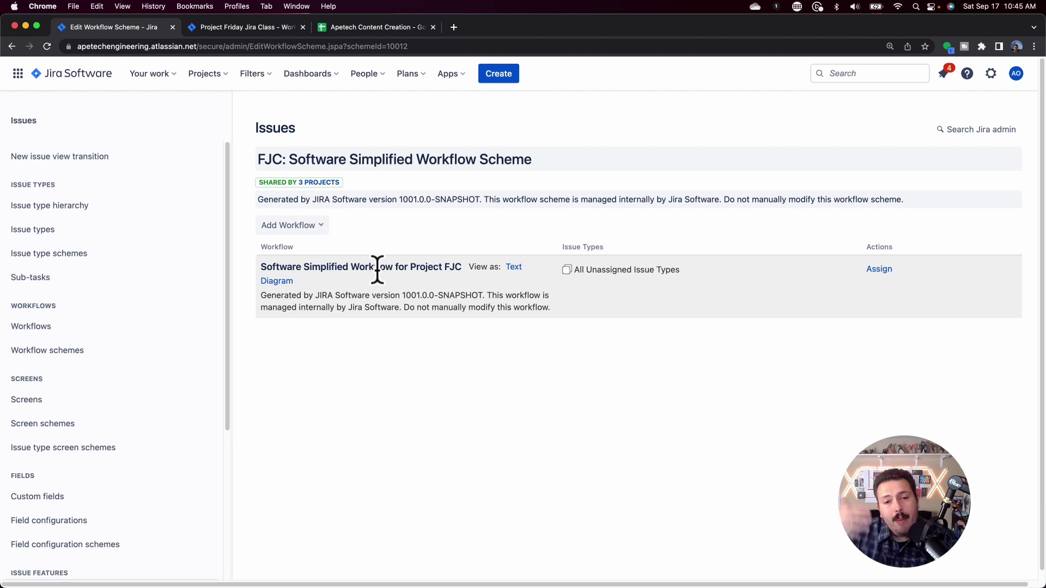
- Add the existing FJC: Epic Software Simplified Workflow for Epic and publish the draft scheme
{"action": "left_click", "coordinate": [289, 227]}
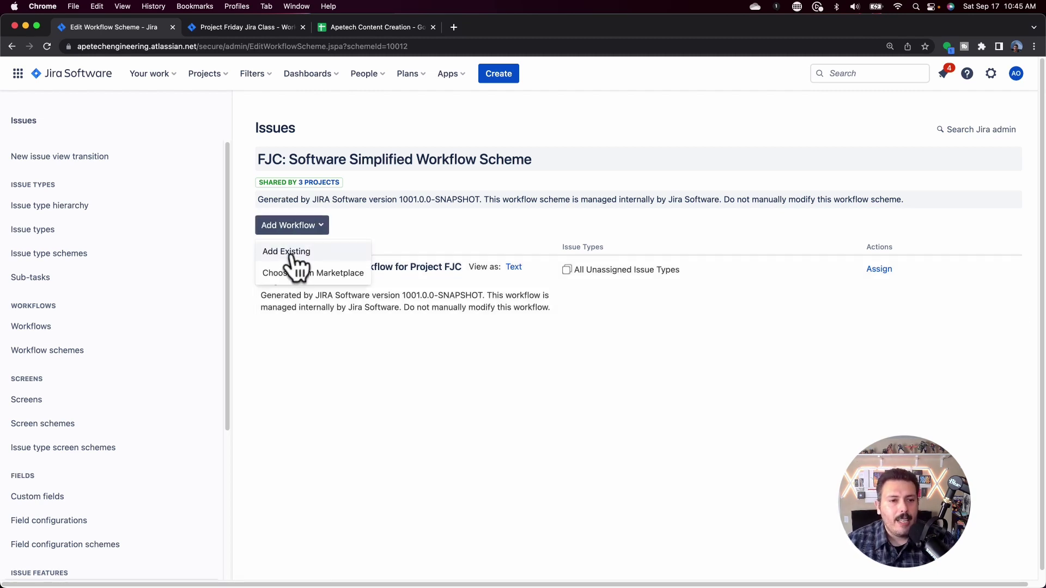
{"action": "left_click", "coordinate": [292, 251]}
{"action": "scroll", "coordinate": [332, 381], "scroll_direction": "down", "scroll_amount": 5}
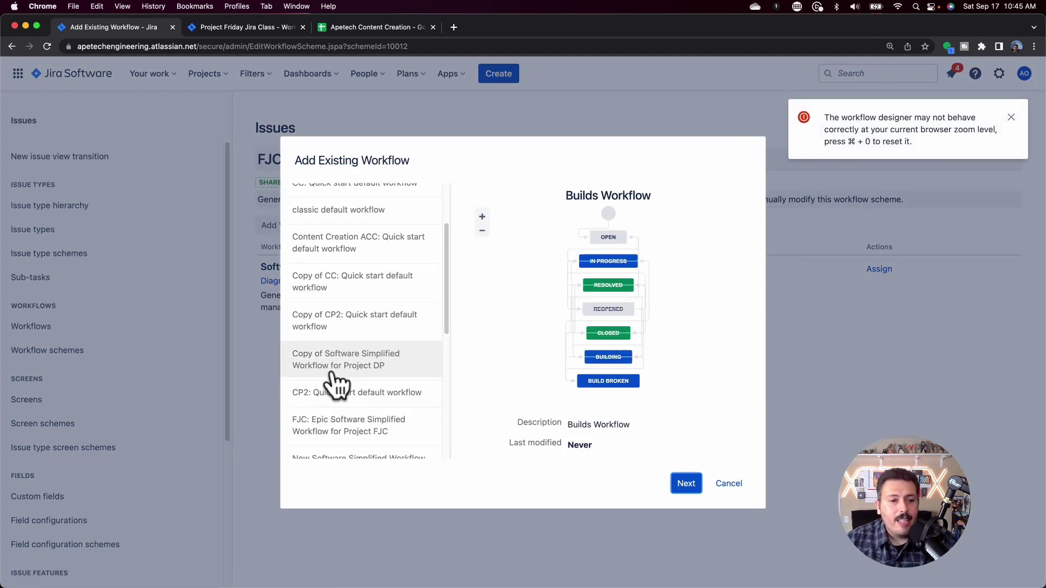
{"action": "left_click", "coordinate": [330, 297]}
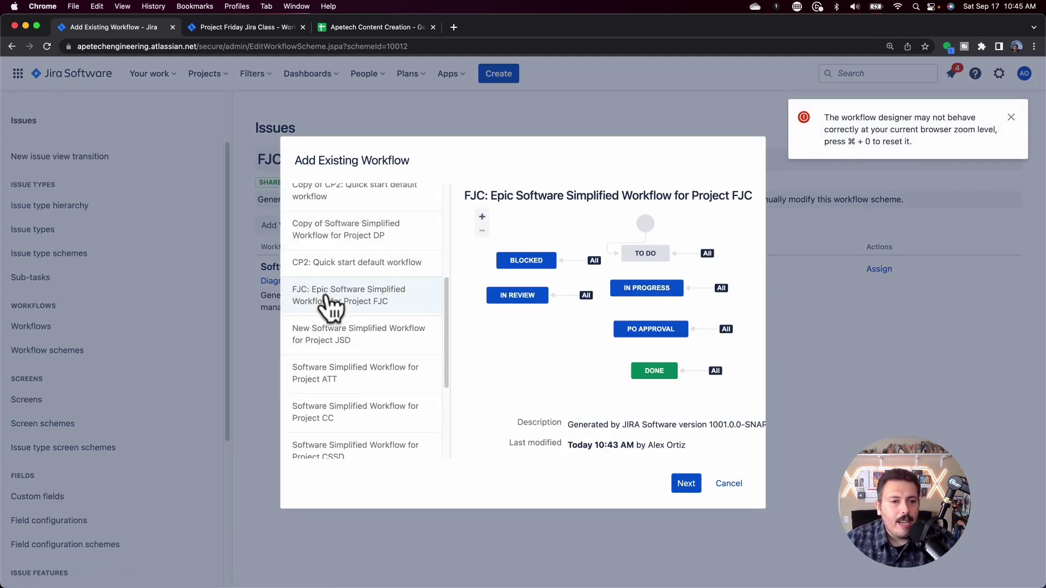
{"action": "left_click", "coordinate": [687, 484]}
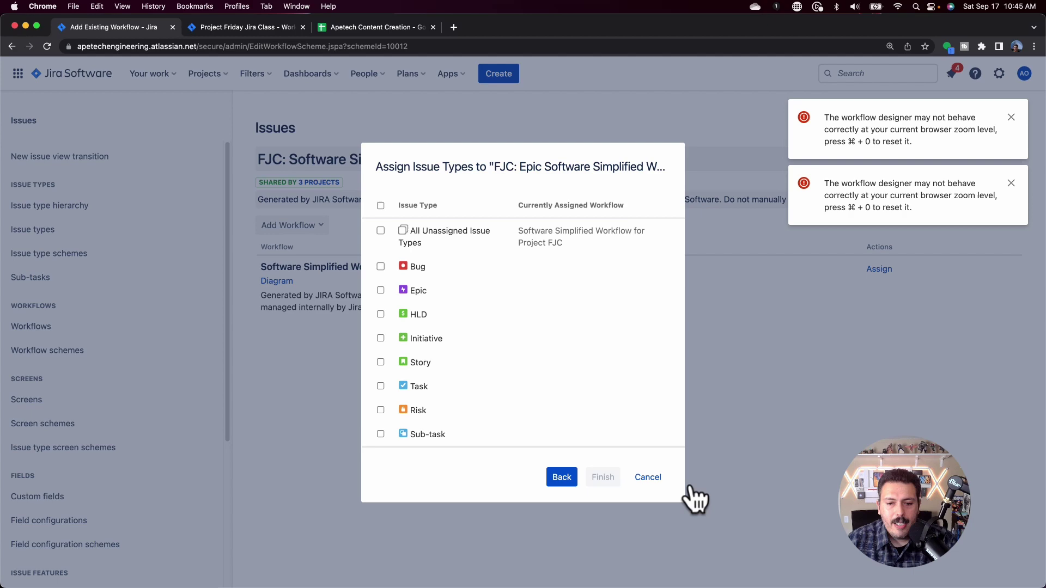
{"action": "left_click", "coordinate": [381, 289]}
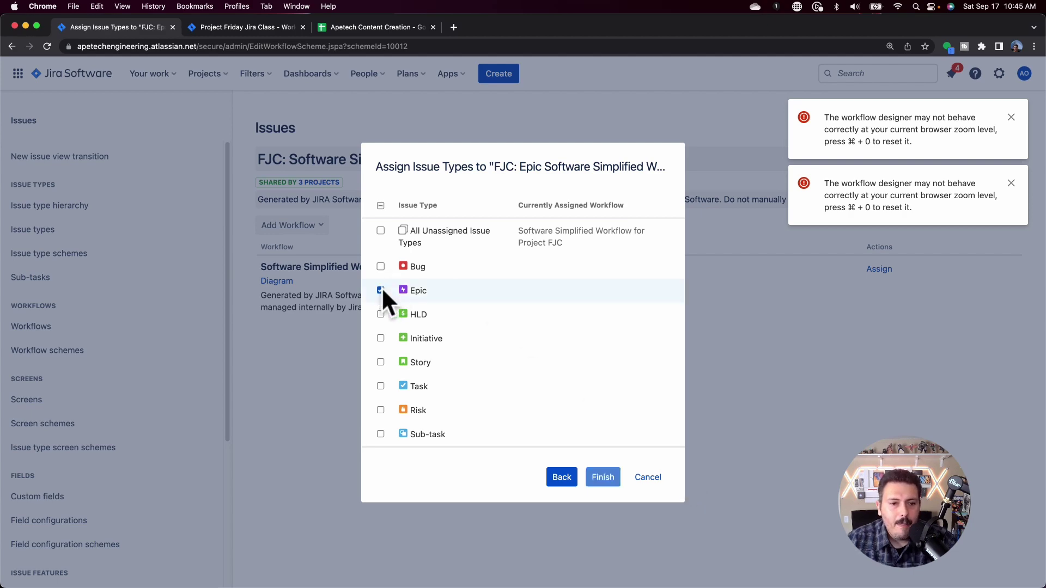
{"action": "left_click", "coordinate": [603, 478]}
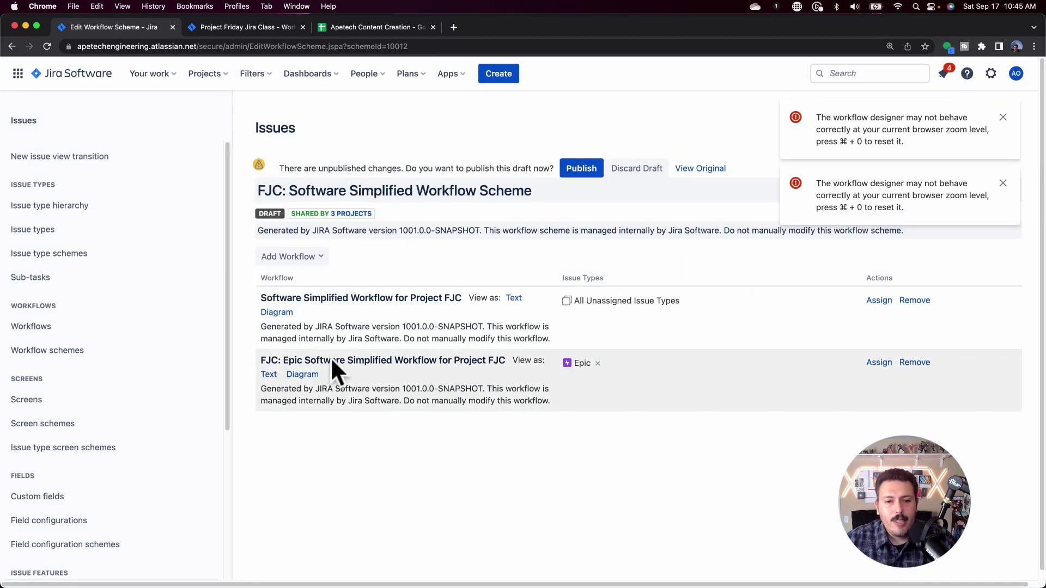
{"action": "left_click", "coordinate": [579, 169]}
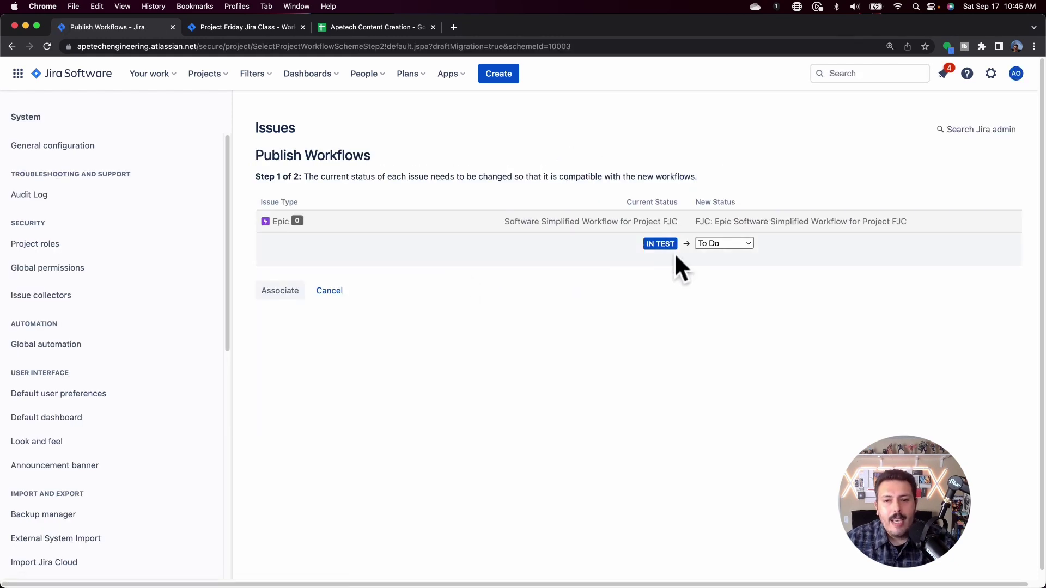
- Map In Test Epics to In Progress, run the migration, and acknowledge its completion
{"action": "left_click", "coordinate": [714, 245]}
{"action": "left_click", "coordinate": [455, 281]}
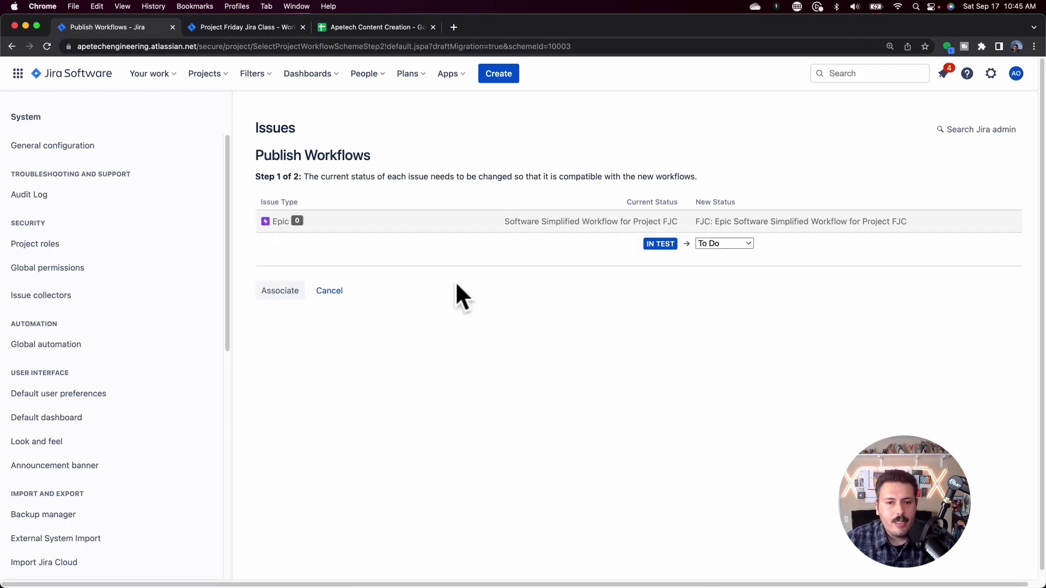
{"action": "left_click", "coordinate": [749, 244]}
{"action": "left_click", "coordinate": [730, 256]}
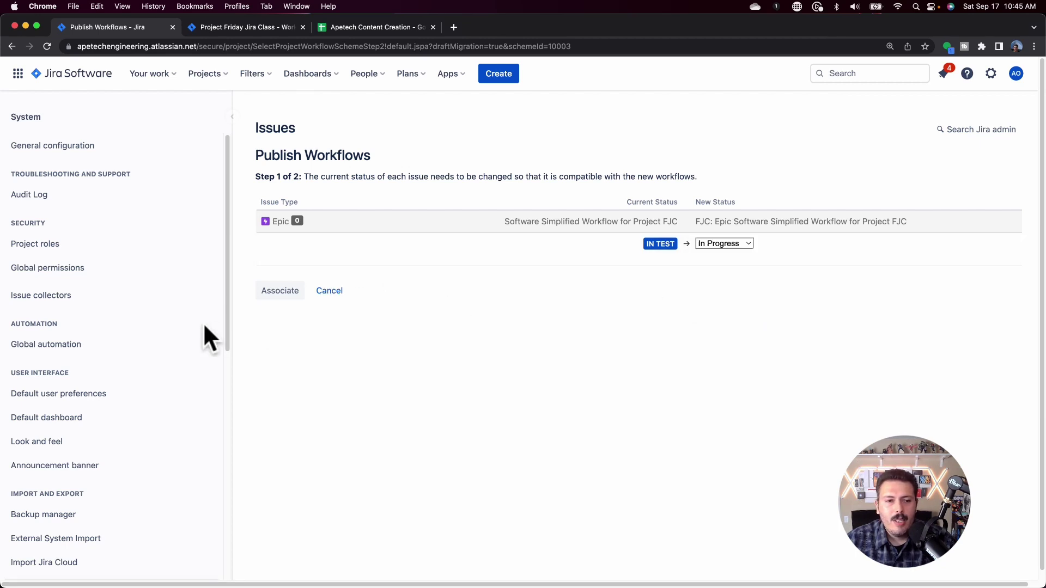
{"action": "left_click", "coordinate": [292, 300]}
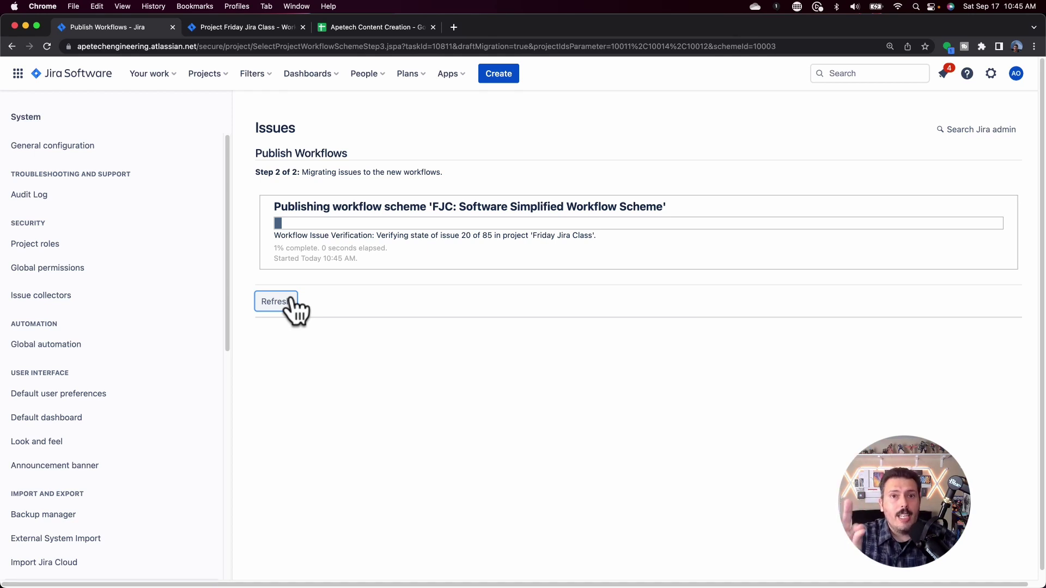
{"action": "left_click", "coordinate": [291, 300]}
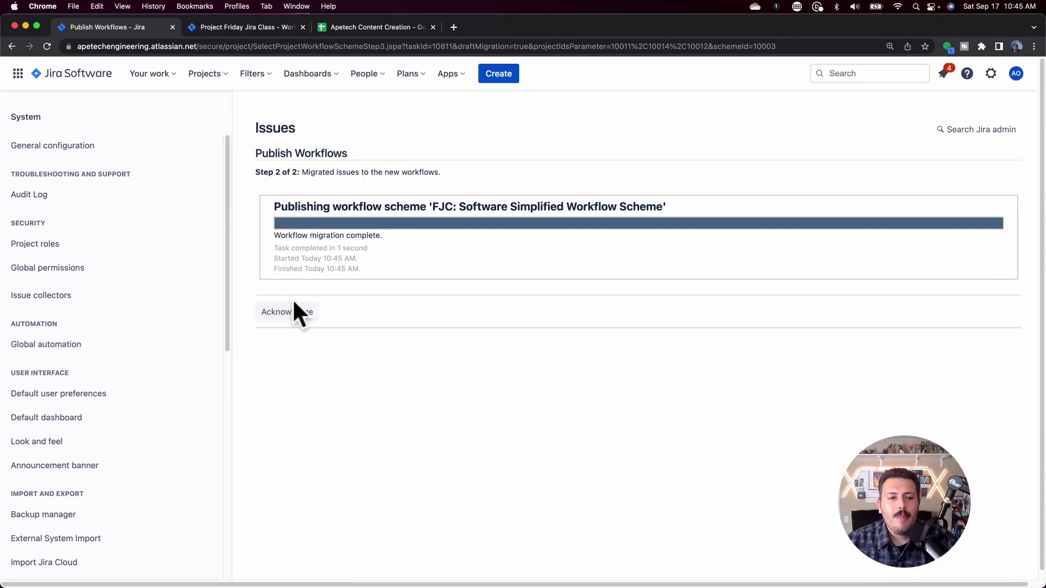
{"action": "left_click", "coordinate": [293, 306]}
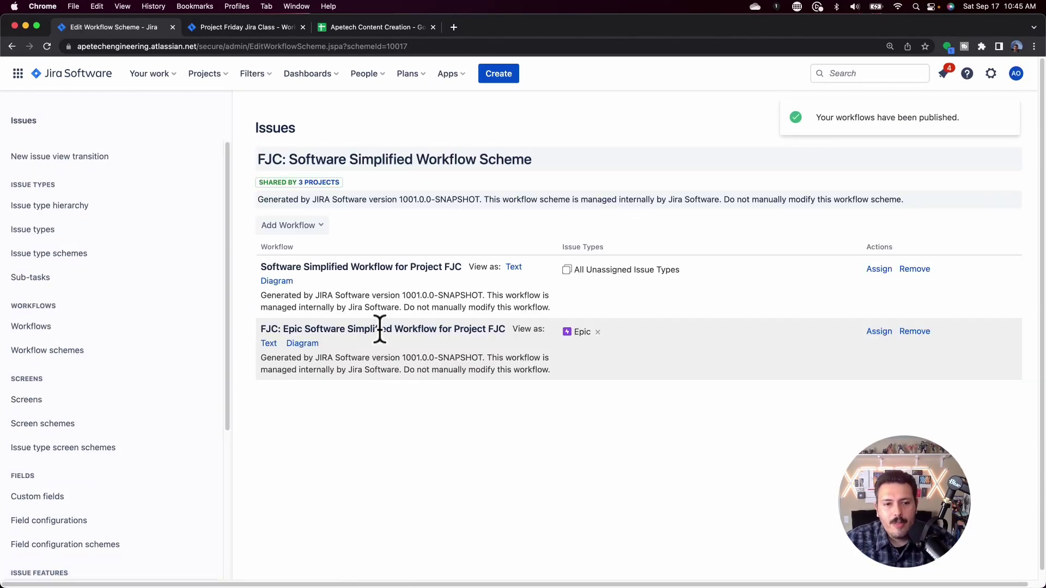
- Reload the Friday Jira Class Workflows settings page in its browser tab
{"action": "left_click", "coordinate": [240, 27]}
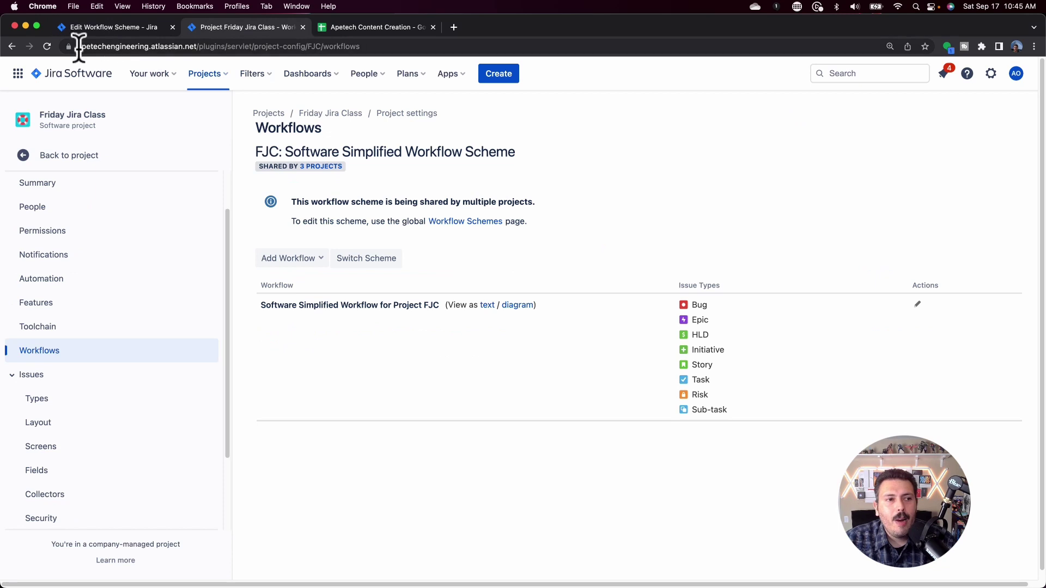
{"action": "left_click", "coordinate": [46, 47]}
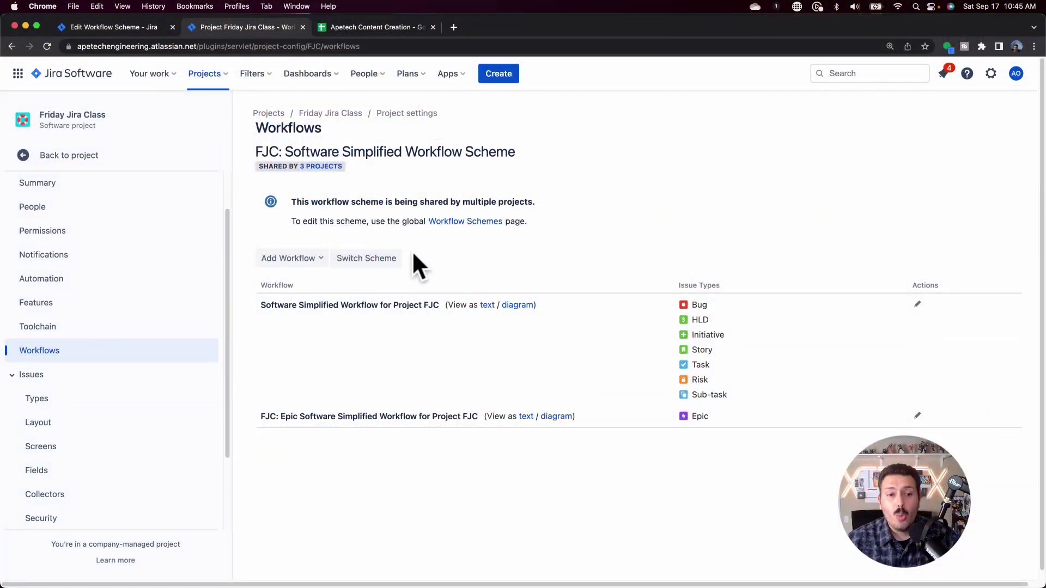
{"action": "left_click", "coordinate": [382, 260]}
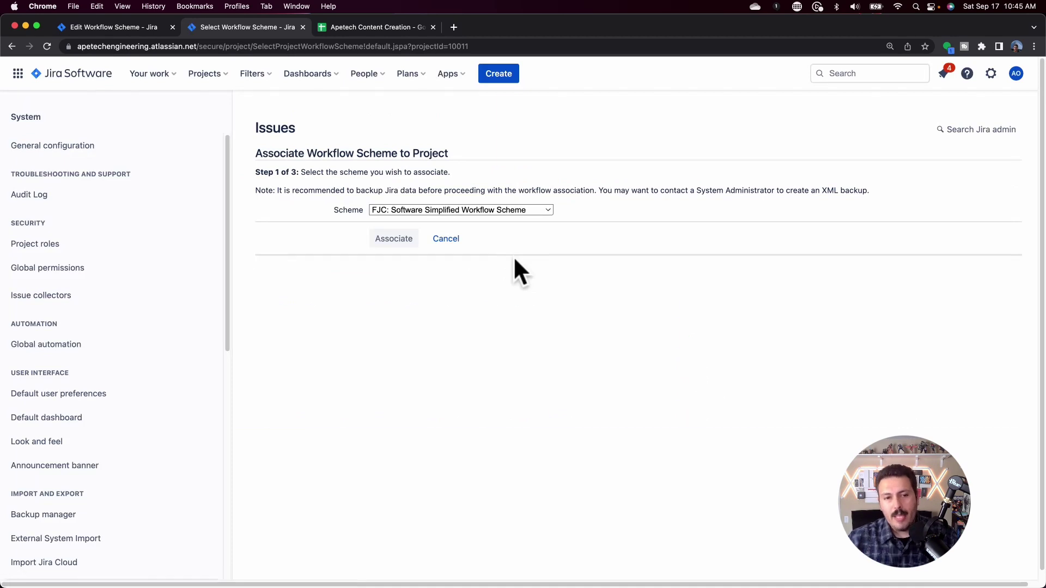
{"action": "left_click", "coordinate": [510, 211]}
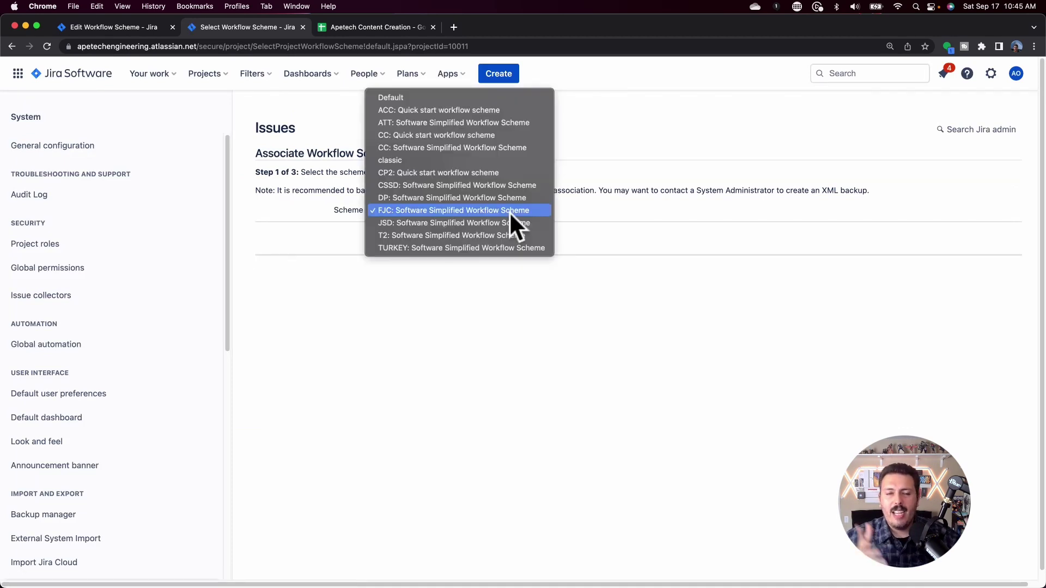
{"action": "left_click", "coordinate": [509, 211]}
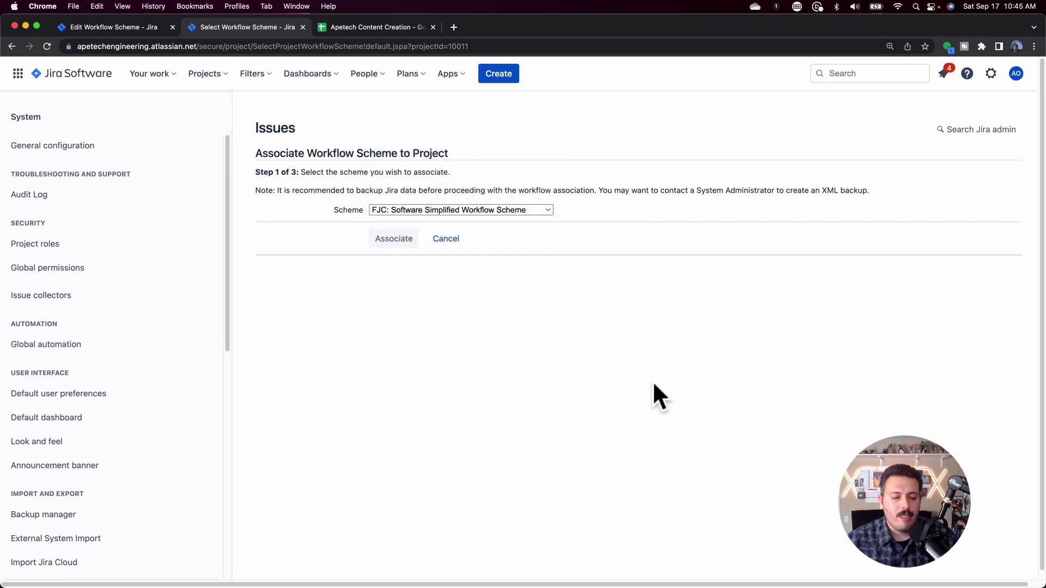
{"action": "left_click", "coordinate": [450, 244]}
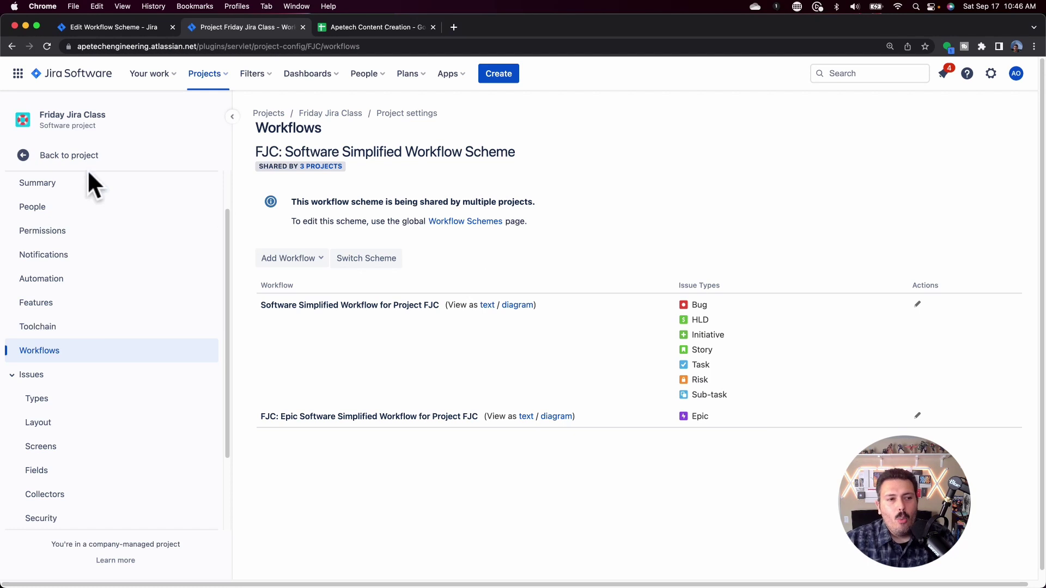
- Open the FJC board's Columns settings and scroll to the unmapped PO Approval status
{"action": "left_click", "coordinate": [79, 158]}
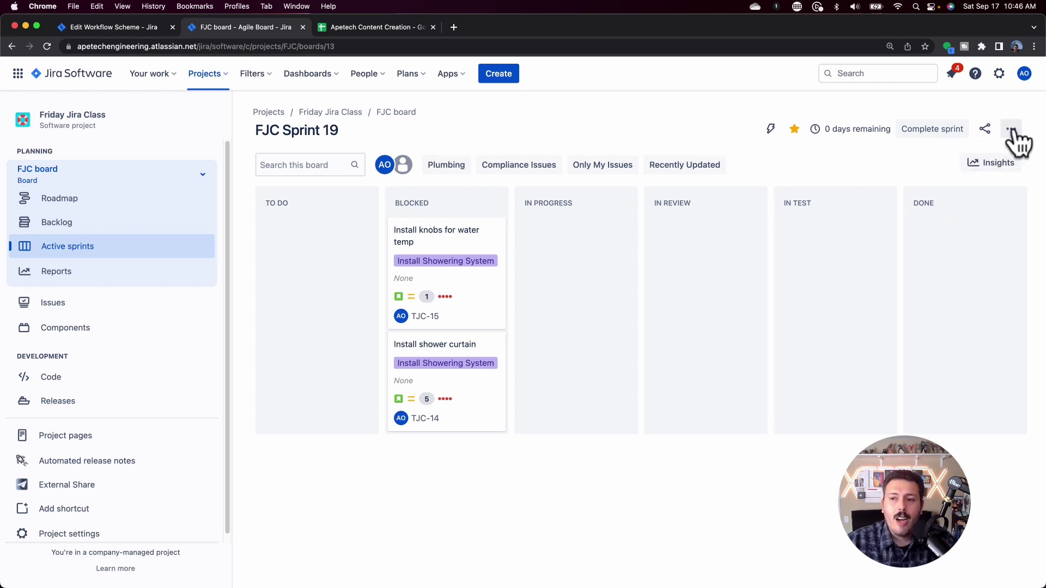
{"action": "left_click", "coordinate": [1013, 132]}
{"action": "left_click", "coordinate": [989, 152]}
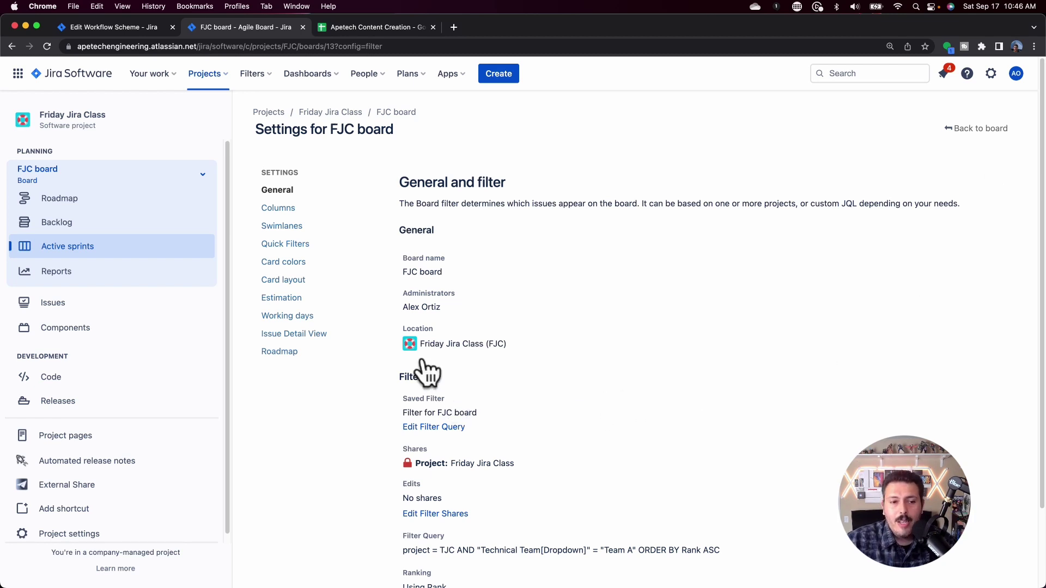
{"action": "left_click", "coordinate": [295, 210]}
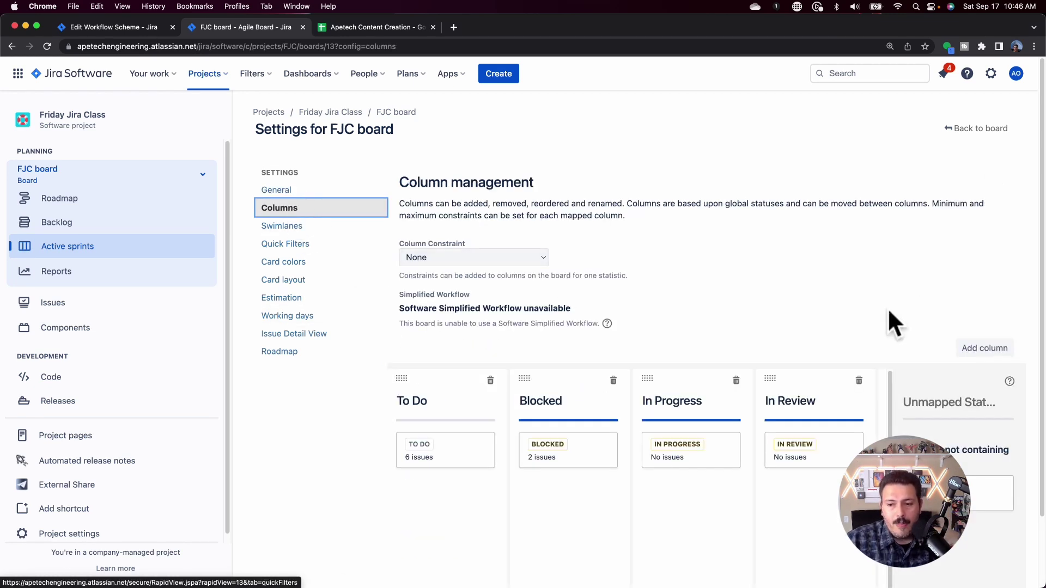
{"action": "scroll", "coordinate": [890, 322], "scroll_direction": "down", "scroll_amount": 3}
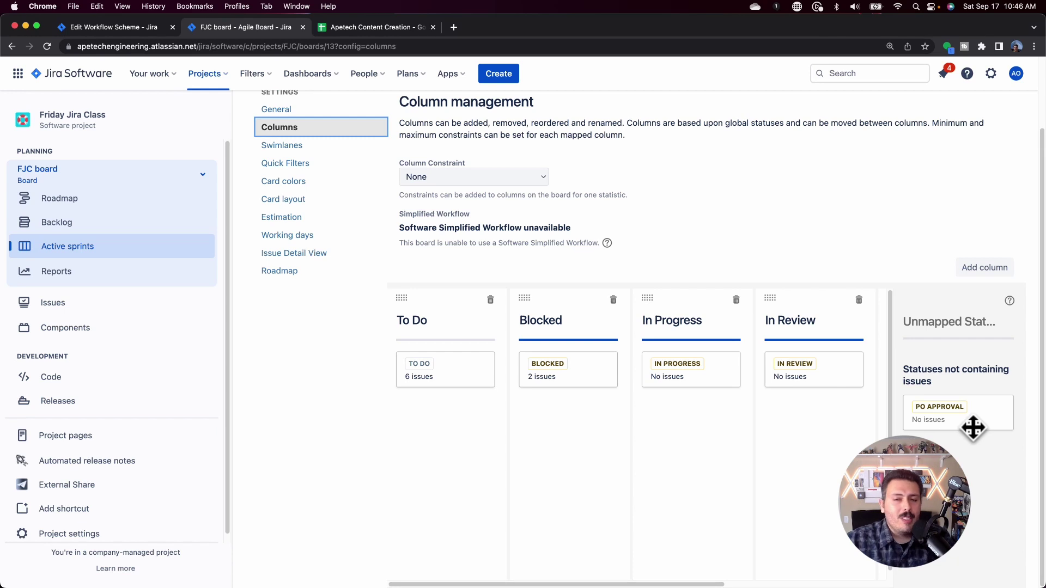